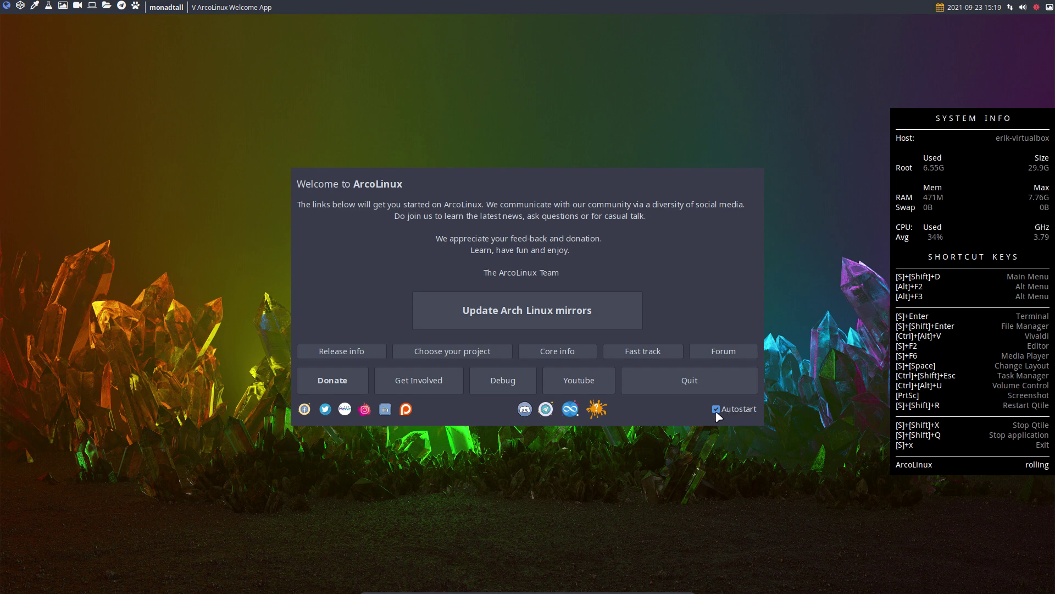
# - Quit the ArcoLinux Welcome App to reveal the Qtile desktop
pyautogui.click(701, 389)
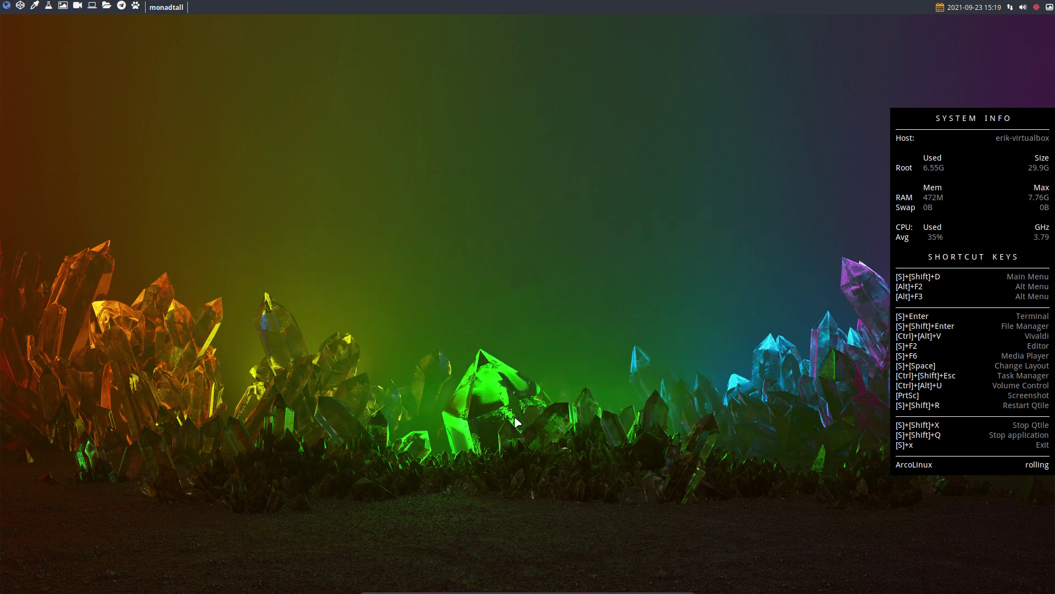
# - Open and close a urxvt terminal, then hide the conky system-info panel
pyautogui.press('super+Return')
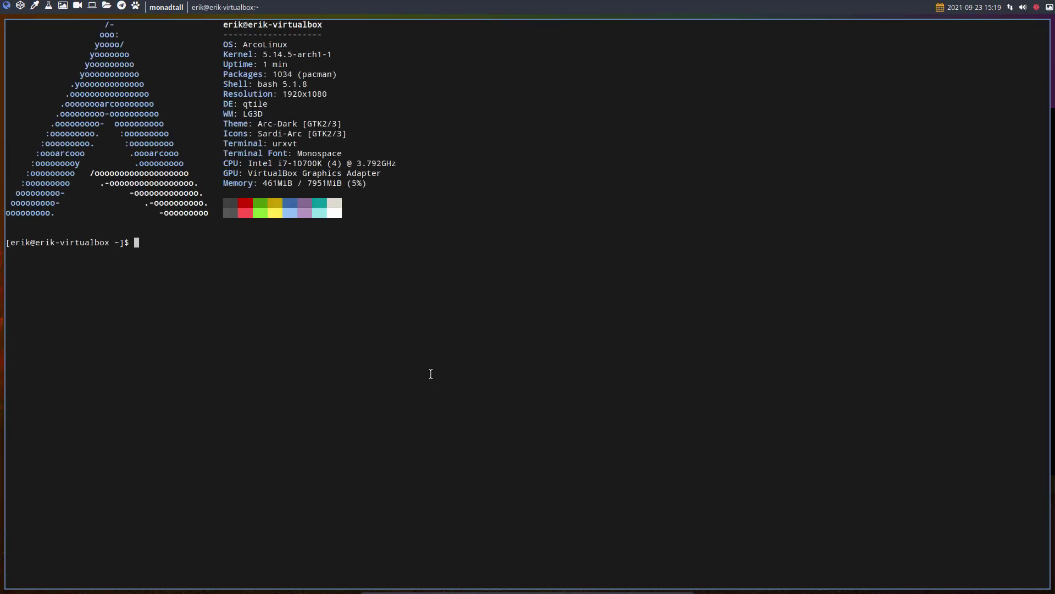
pyautogui.press('super+q')
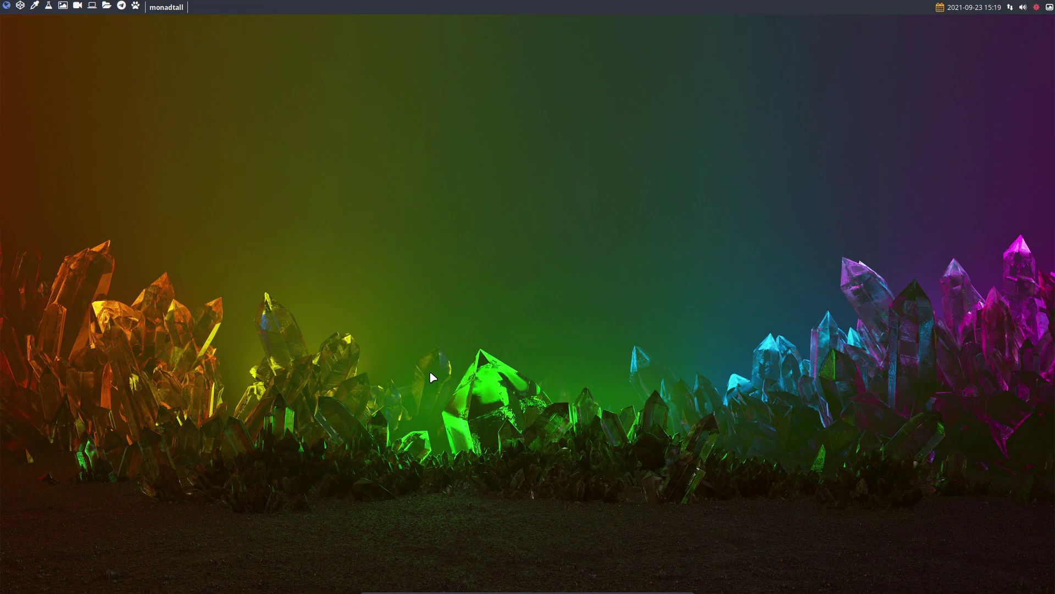
pyautogui.press('super+c')
pyautogui.press('super+q')
# - In Thunar, browse from the file system root to /etc/X11/xorg.conf.d
pyautogui.press('super+shift+Return')
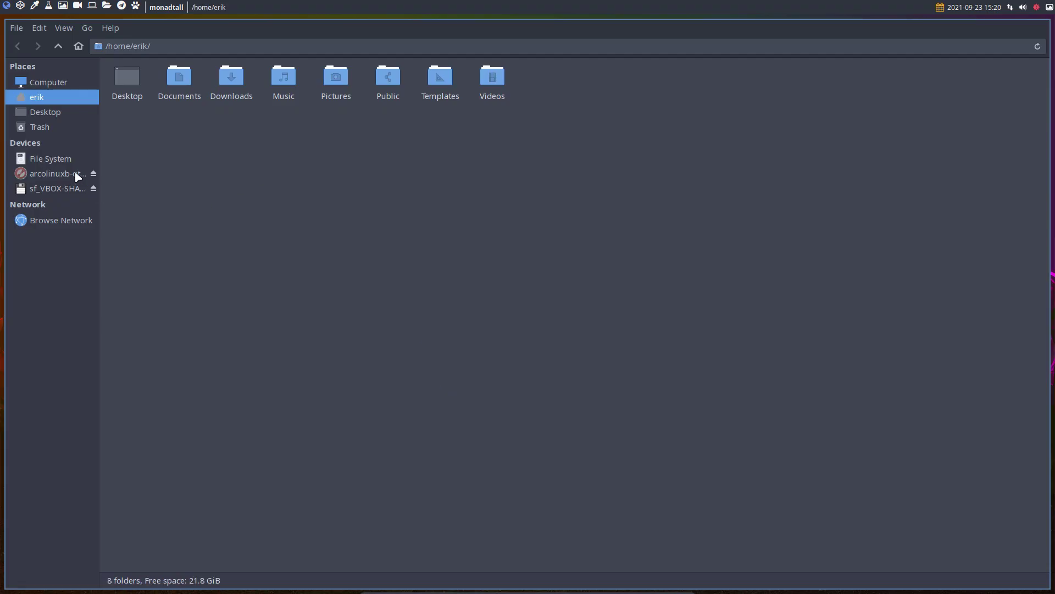
pyautogui.click(58, 161)
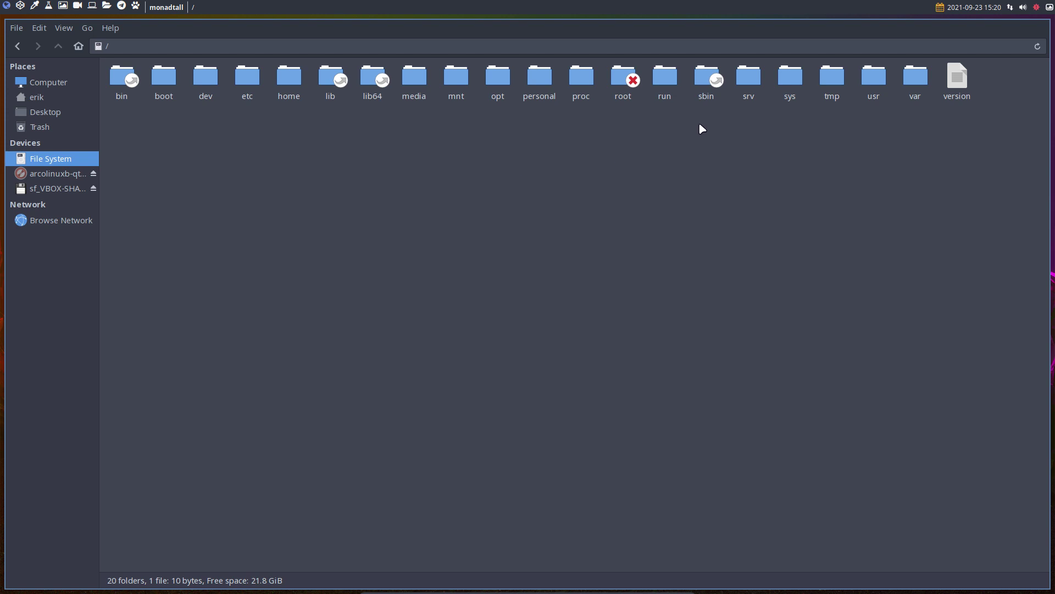
pyautogui.doubleClick(251, 79)
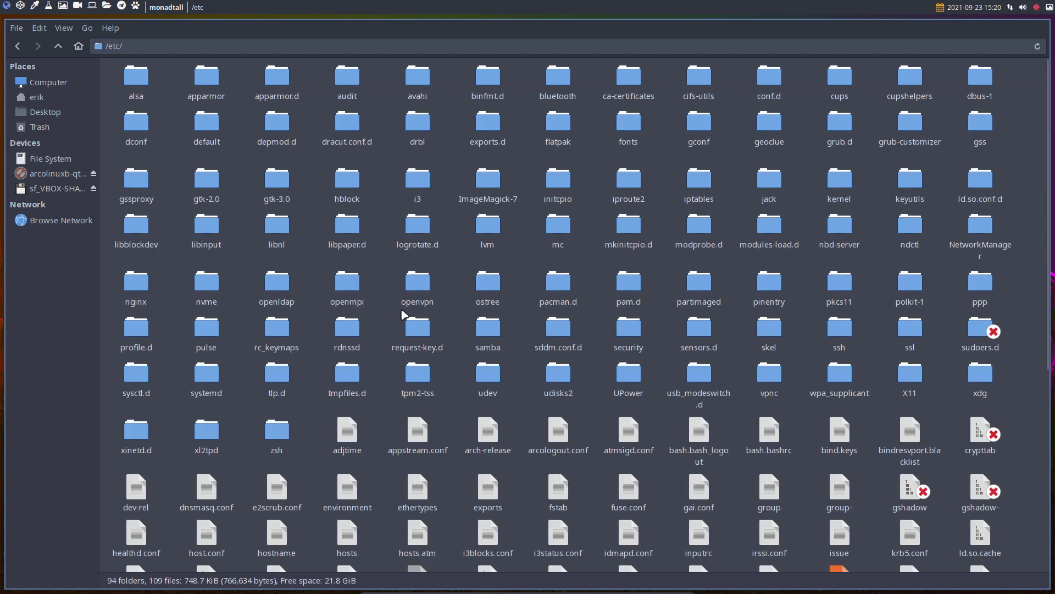
pyautogui.write('x11')
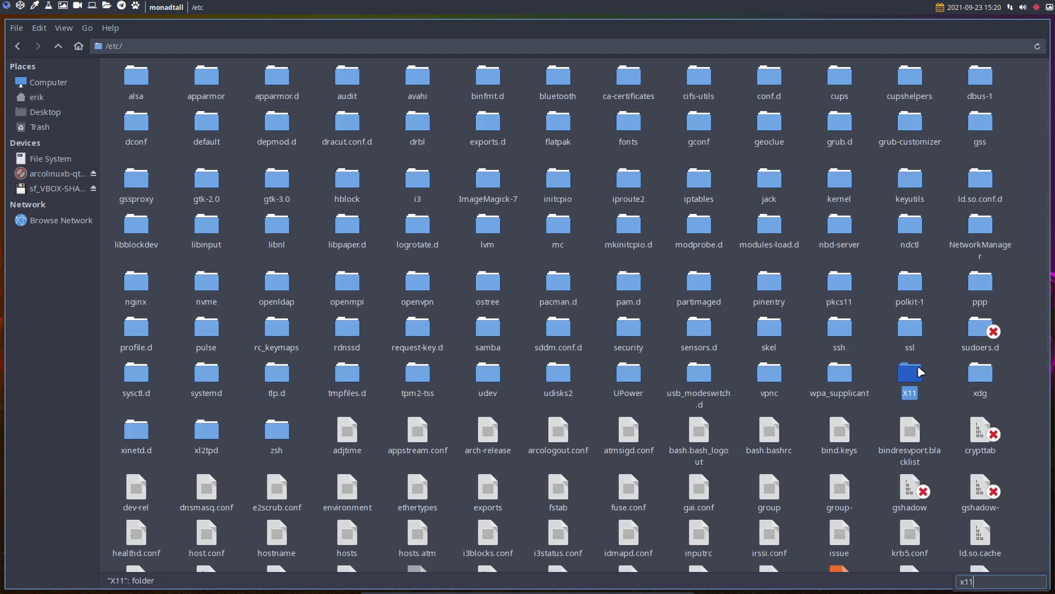
pyautogui.doubleClick(912, 373)
pyautogui.click(172, 87)
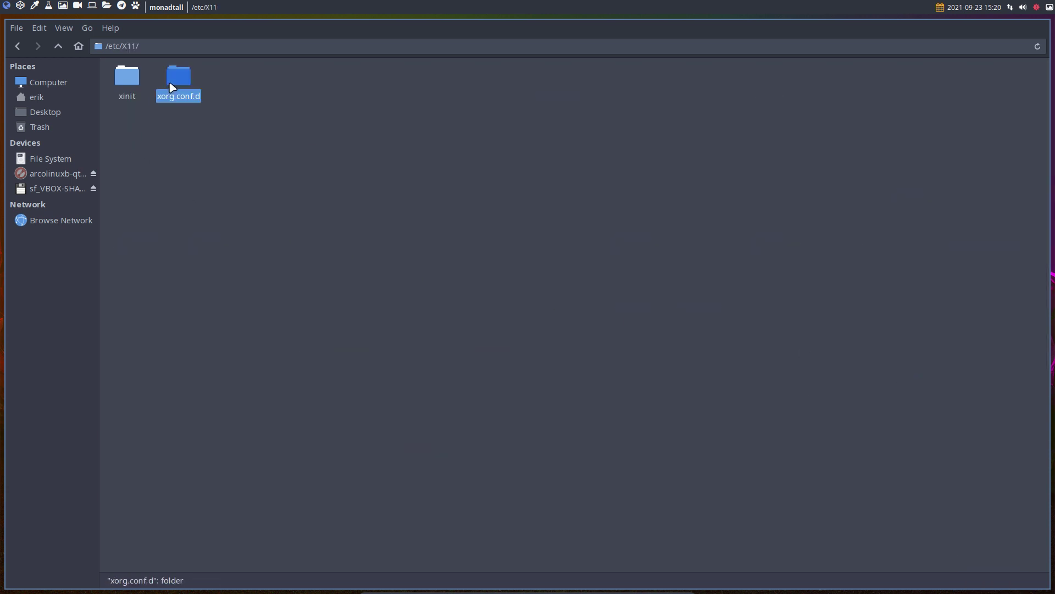
pyautogui.doubleClick(172, 87)
# - View 00-keyboard.conf in vim to confirm XkbLayout "be", then quit with :q
pyautogui.click(129, 88)
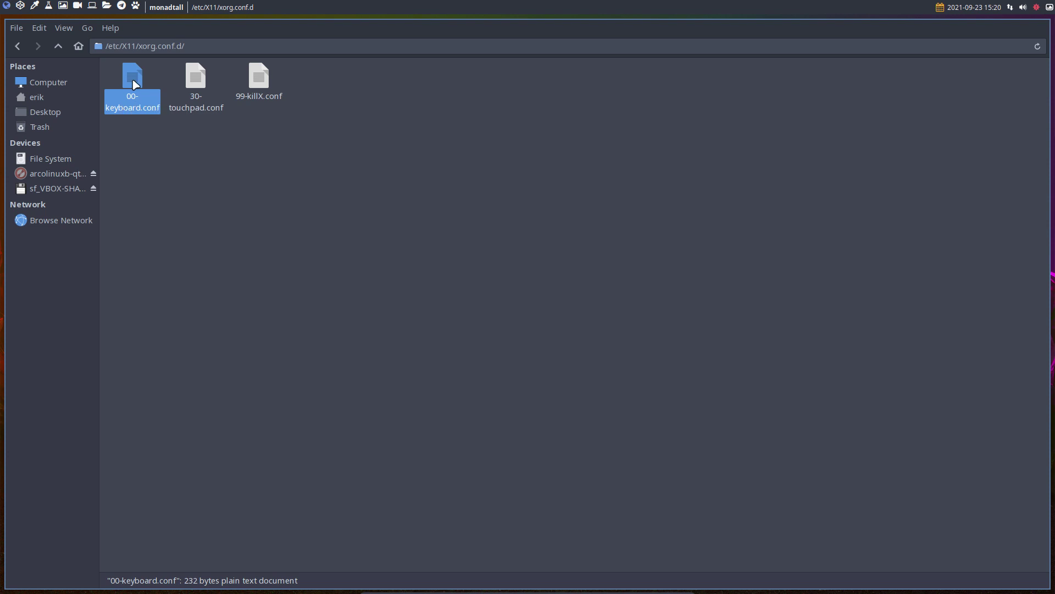
pyautogui.doubleClick(133, 83)
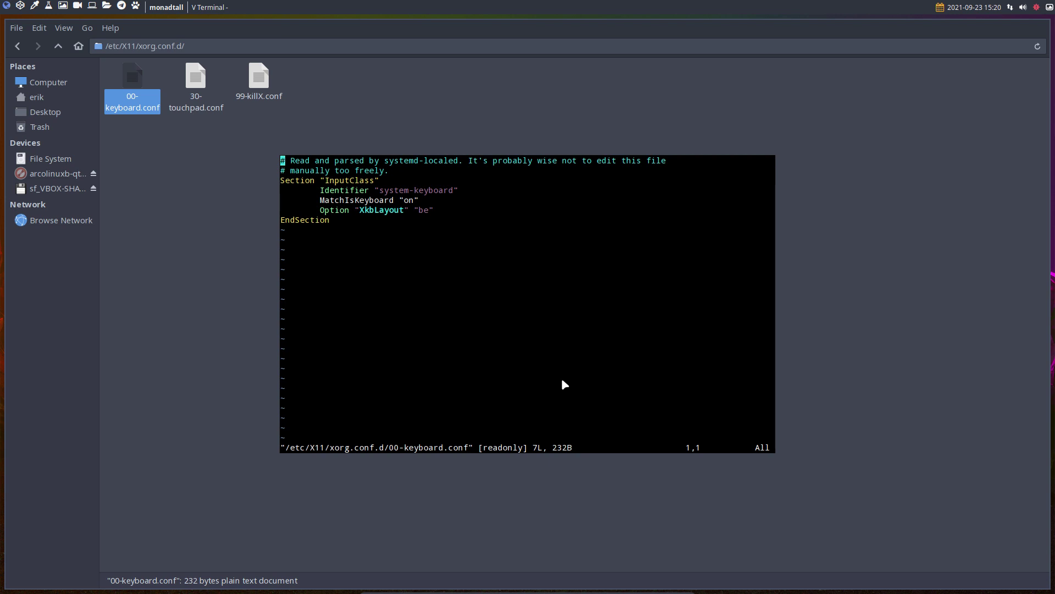
pyautogui.write(':q')
pyautogui.press('Return')
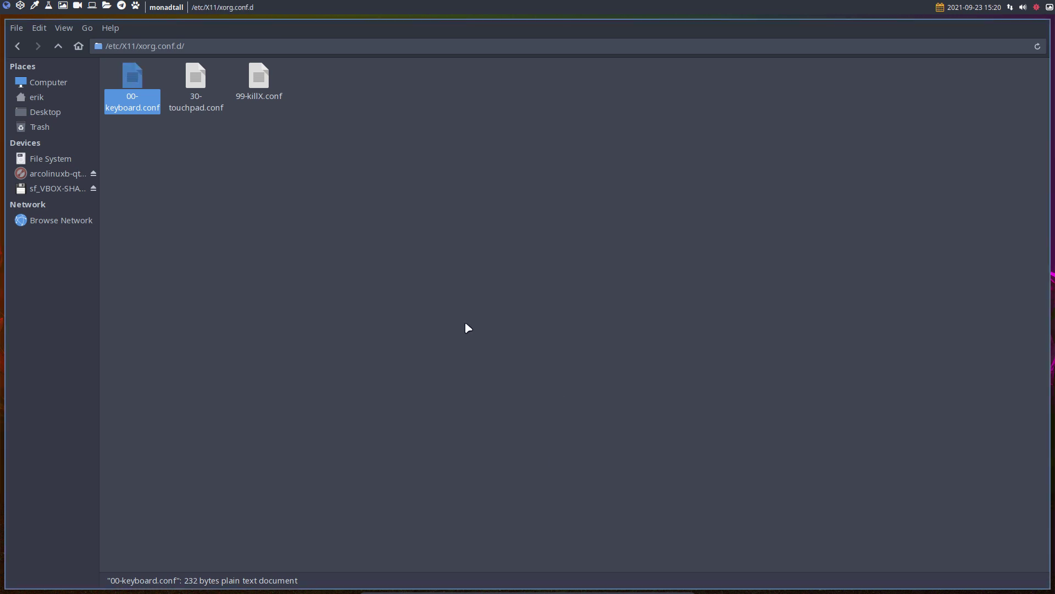
# - Install sublime-text-4 with sudo pacman -S in the drop-down terminal, then hide it
pyautogui.hotkey('ctrl', 'alt', 't')
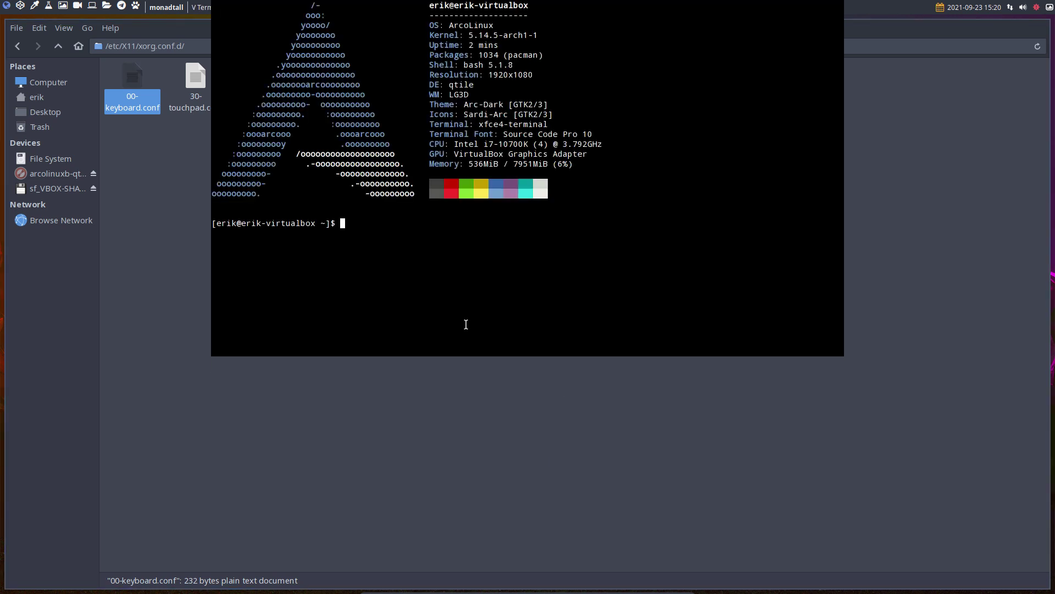
pyautogui.write('sudo pacman -S sublime-text-4')
pyautogui.press('Return')
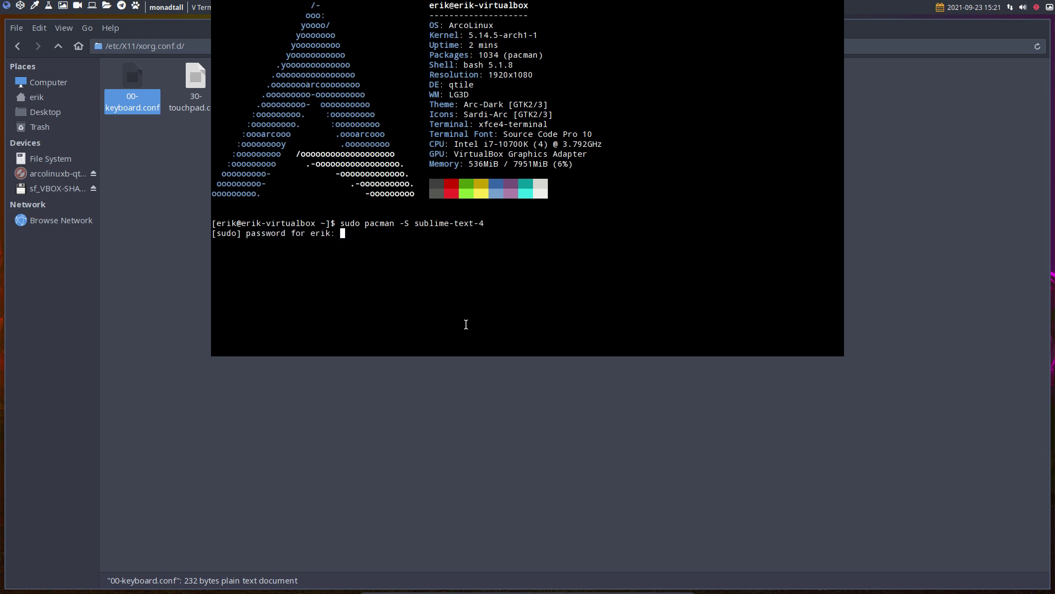
pyautogui.press('Return')
pyautogui.press('Return')
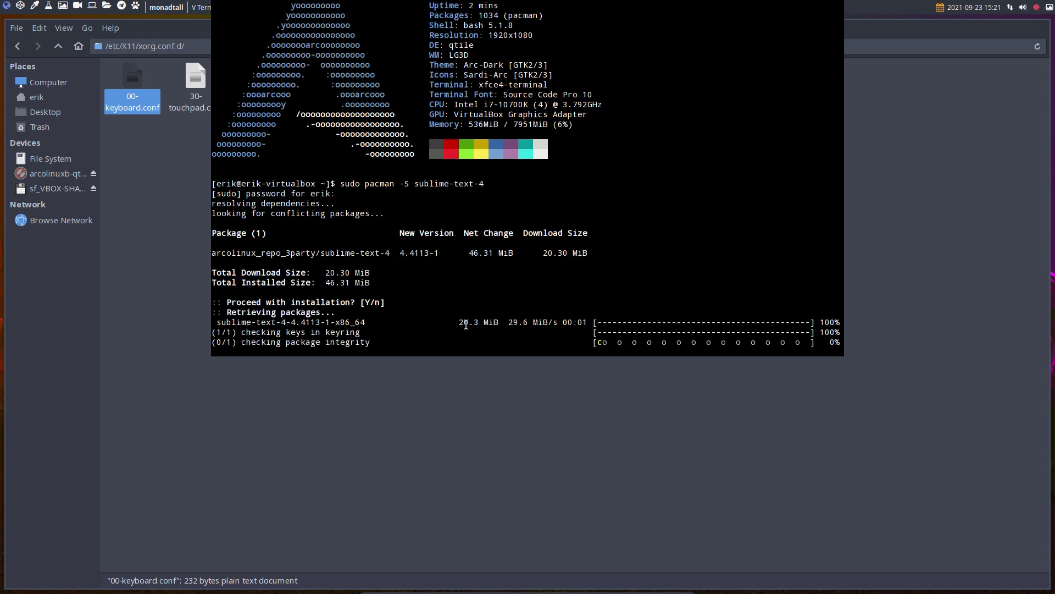
pyautogui.hotkey('ctrl', 'd')
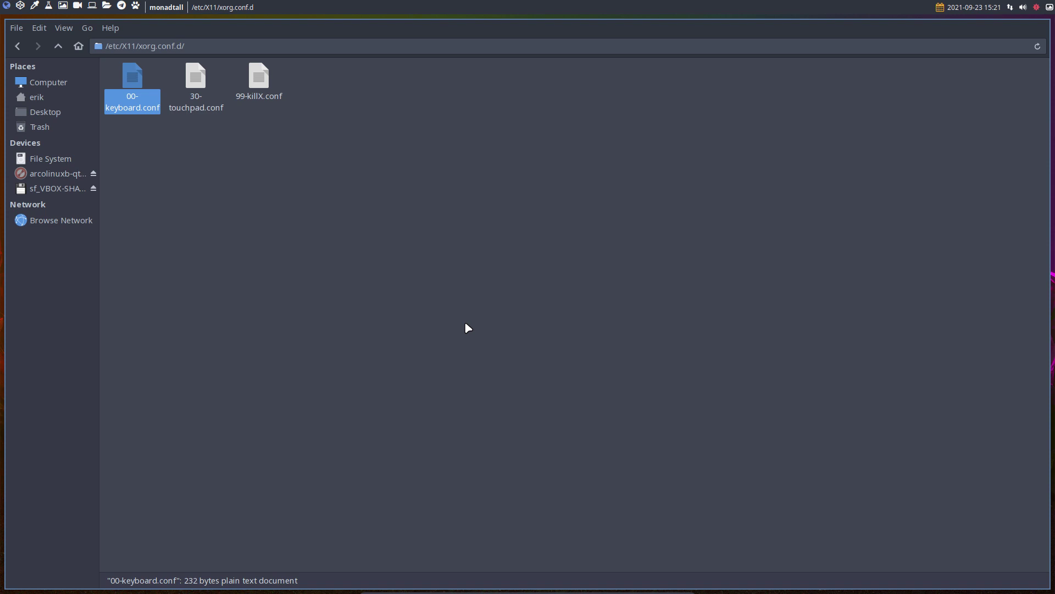
# - Open 00-keyboard.conf in Sublime Text, enlarge the font, and select the layout value 'be'
pyautogui.rightClick(133, 79)
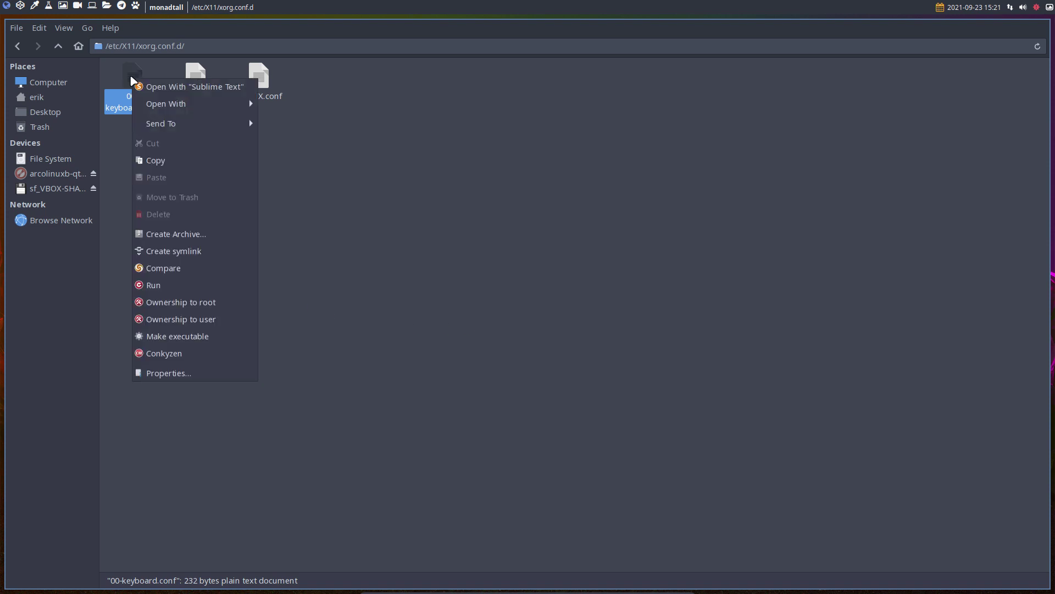
pyautogui.click(181, 87)
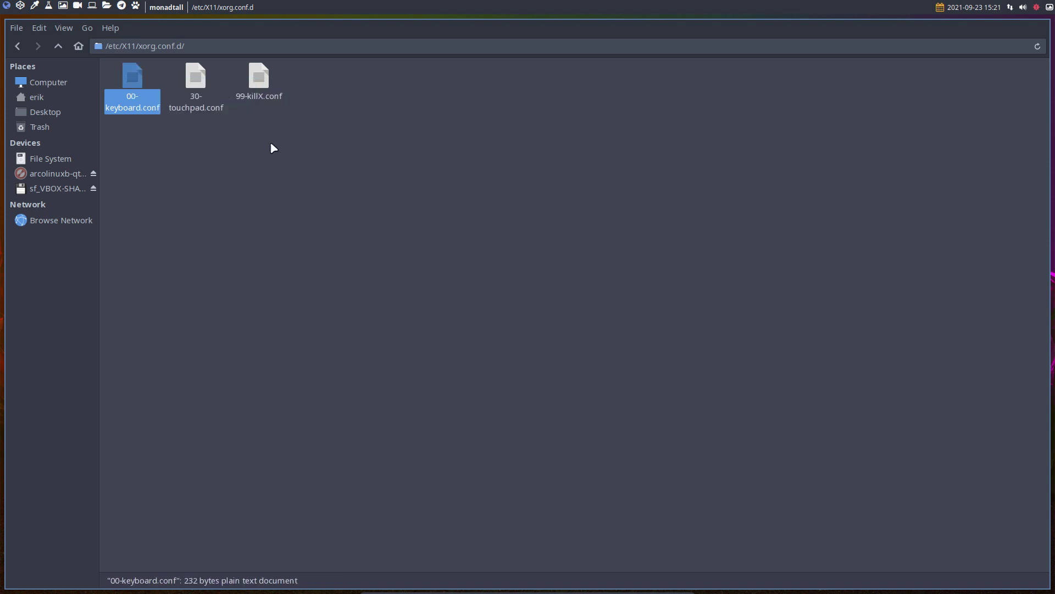
pyautogui.scroll(5, 733, 179)
pyautogui.scroll(1, 732, 179)
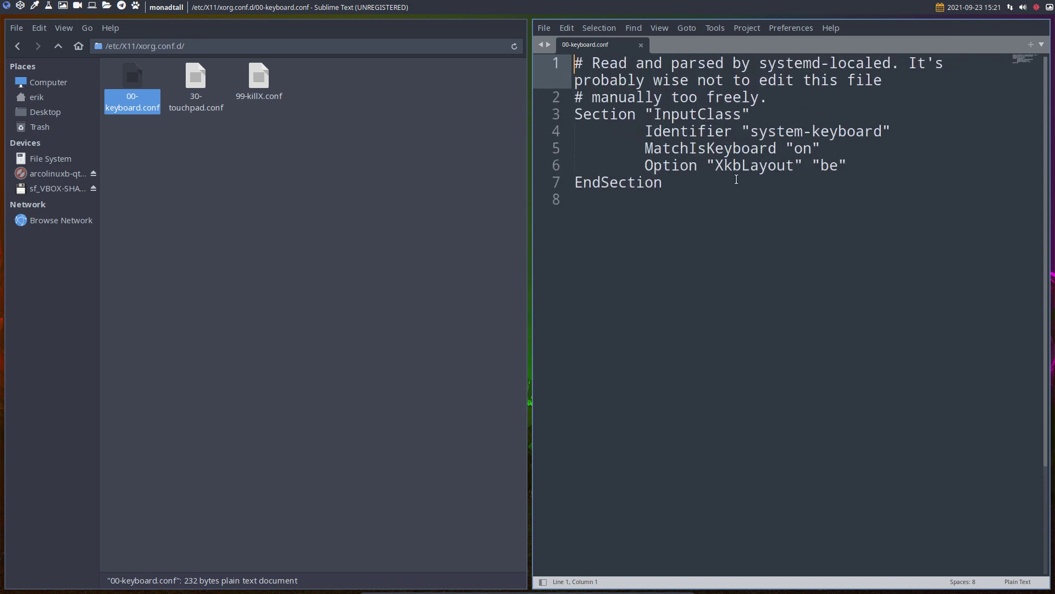
pyautogui.doubleClick(830, 165)
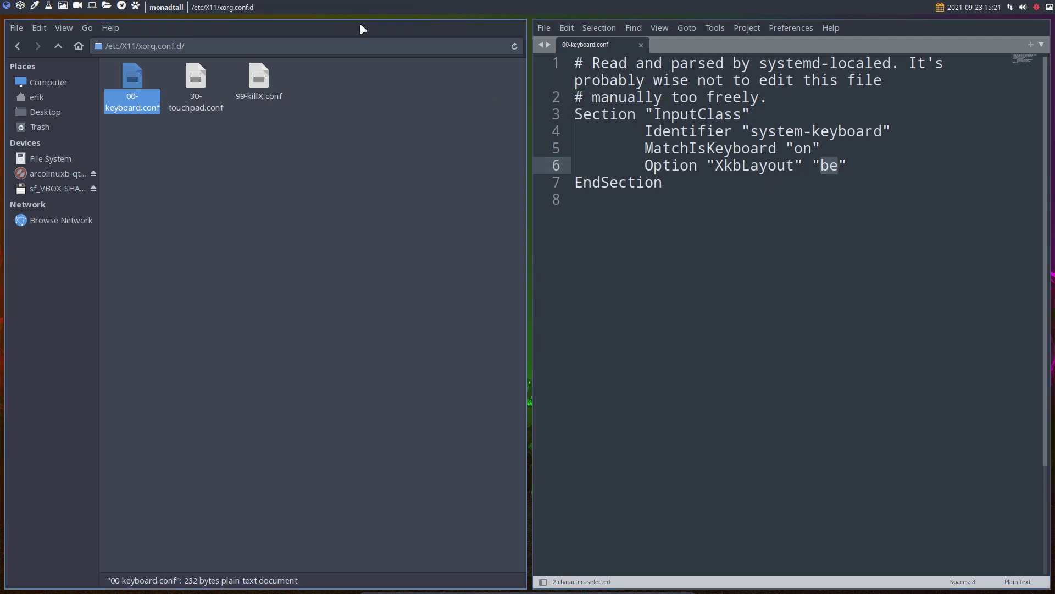
# - On workspace 2, open urxvt and tab-complete the command up to localectl list-x11-keymap-
pyautogui.press('super+2')
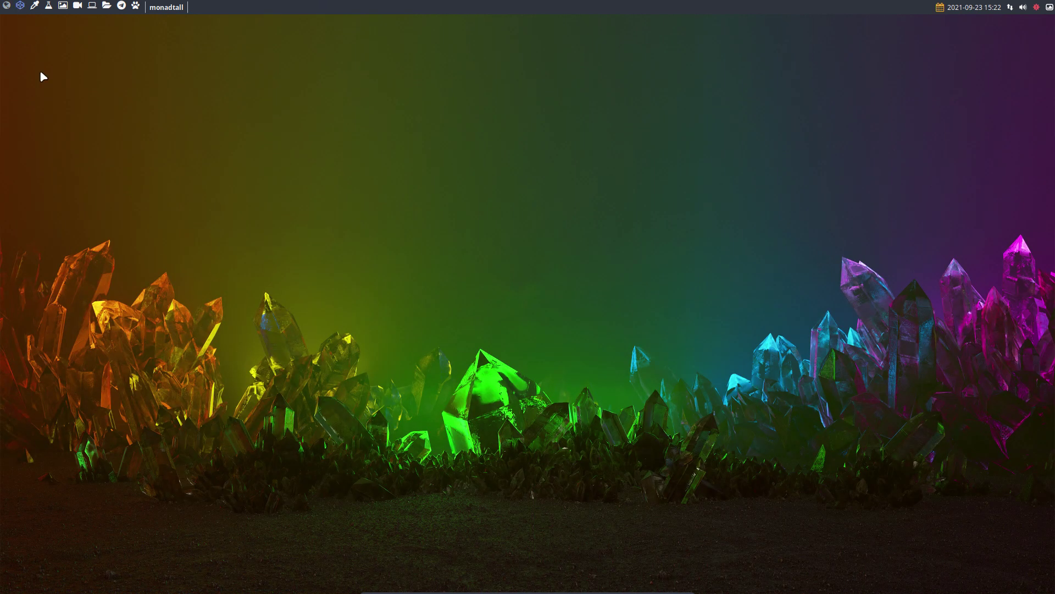
pyautogui.press('super+Return')
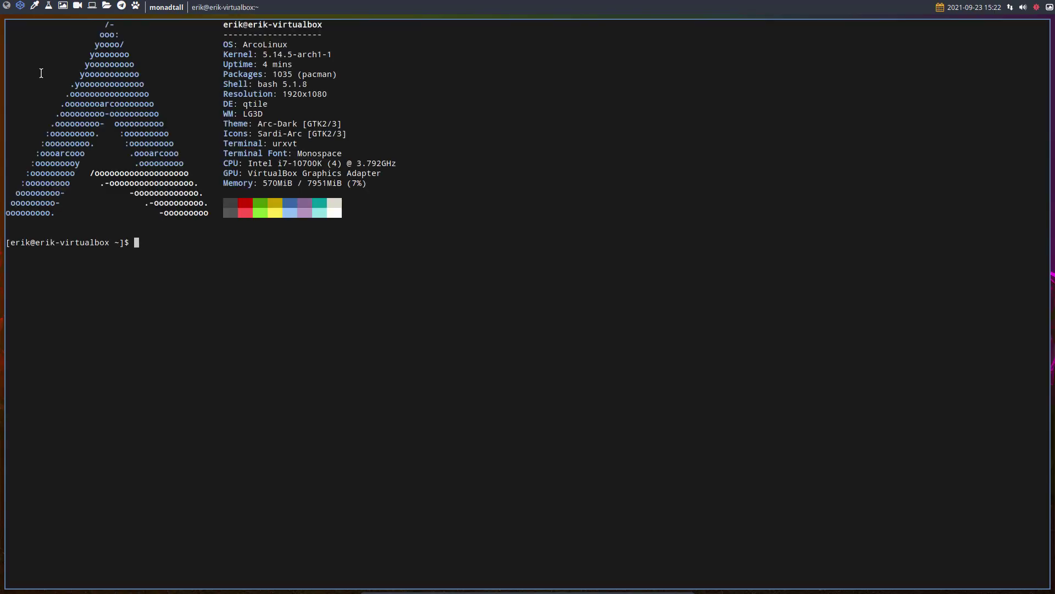
pyautogui.write('local')
pyautogui.press('Tab')
pyautogui.press('Tab')
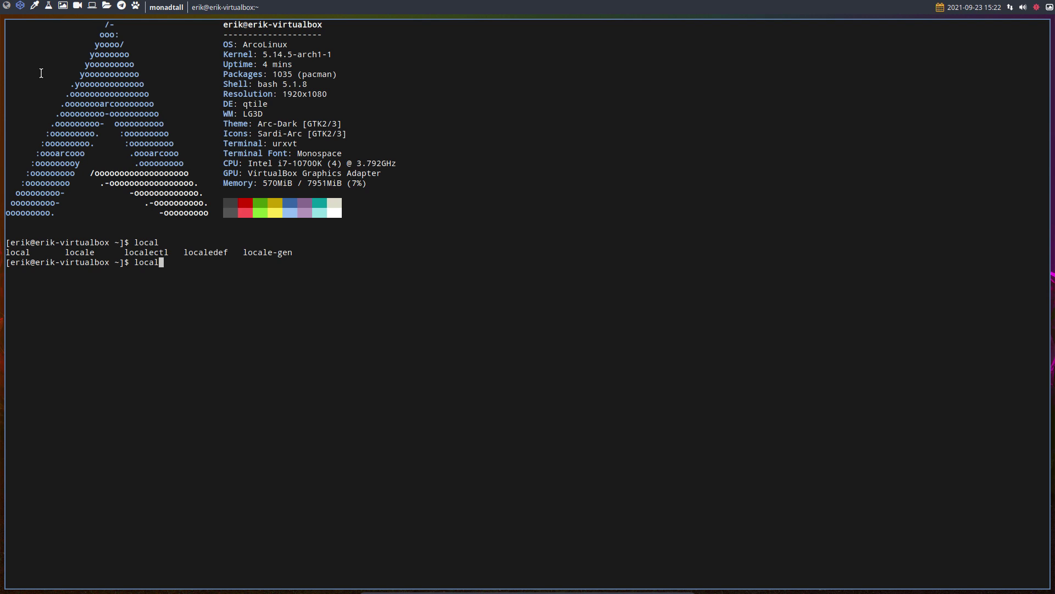
pyautogui.write('ec')
pyautogui.press('Tab')
pyautogui.press('Tab')
pyautogui.press('Tab')
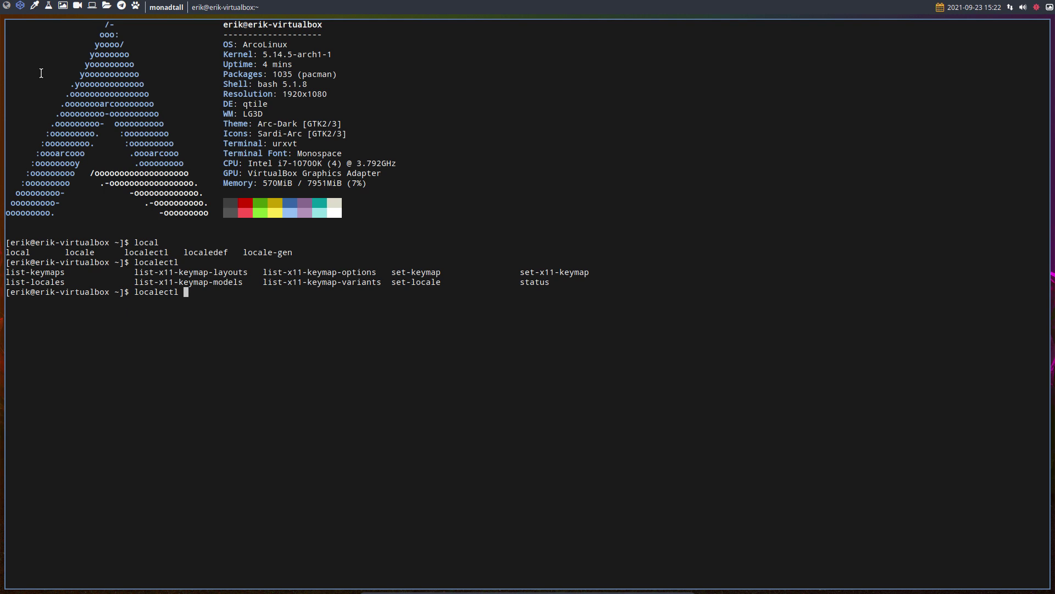
pyautogui.write('list-x11')
pyautogui.press('Tab')
# - Complete and run localectl list-x11-keymap-layouts to list the available layouts
pyautogui.write('lay')
pyautogui.press('Tab')
pyautogui.press('Return')
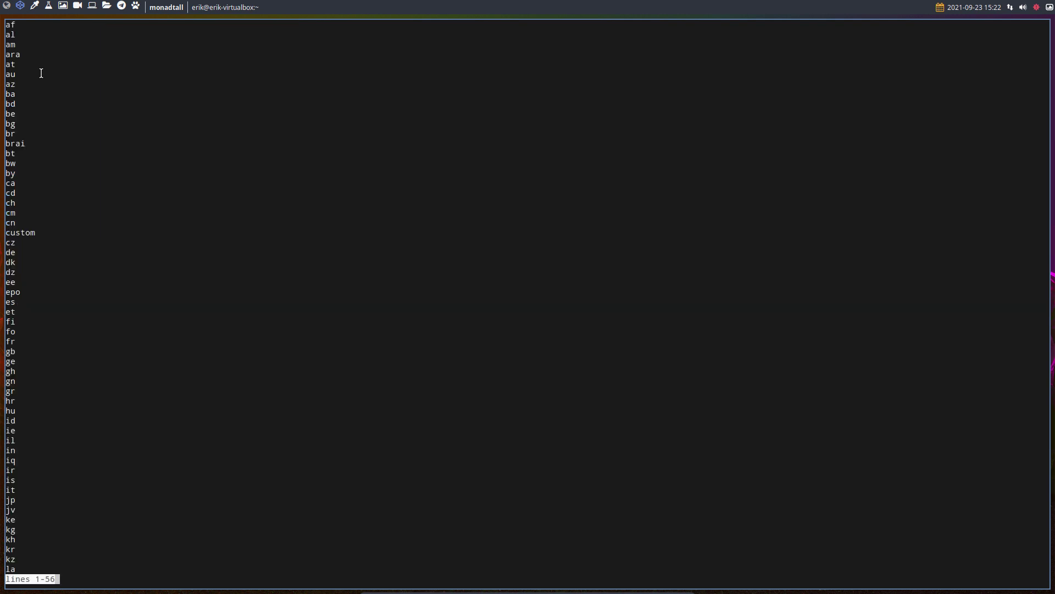
pyautogui.press('q')
# - Scroll the layout list, highlighting the be, ca, cz, es and gr entries
pyautogui.scroll(-3, 73, 230)
pyautogui.scroll(-3, 73, 230)
pyautogui.moveTo(17, 113); pyautogui.dragTo(6, 114)
pyautogui.moveTo(17, 183); pyautogui.dragTo(5, 252)
pyautogui.tripleClick(29, 241)
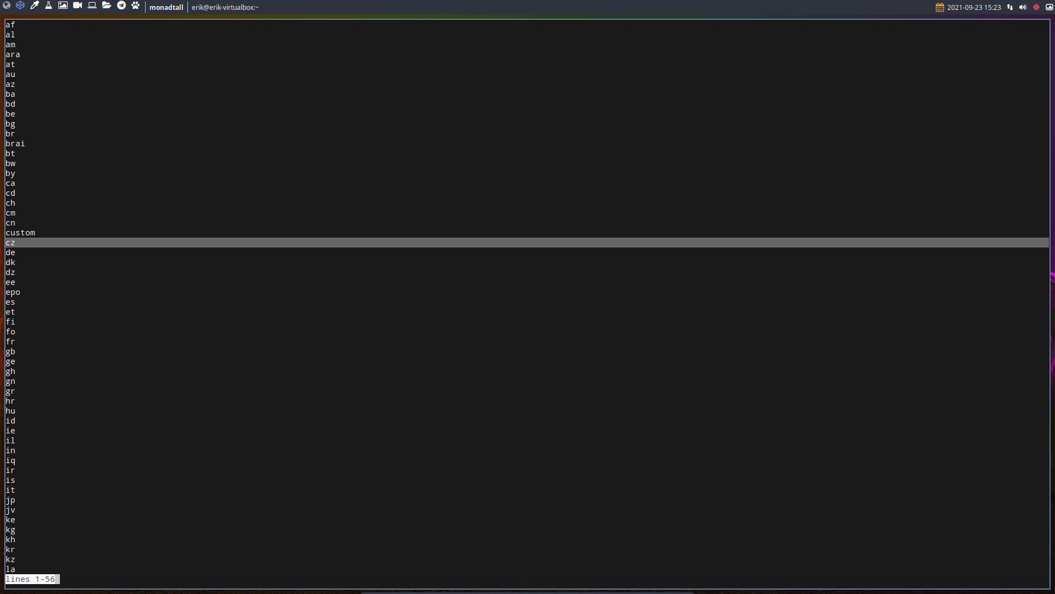
pyautogui.click(19, 302)
pyautogui.tripleClick(20, 302)
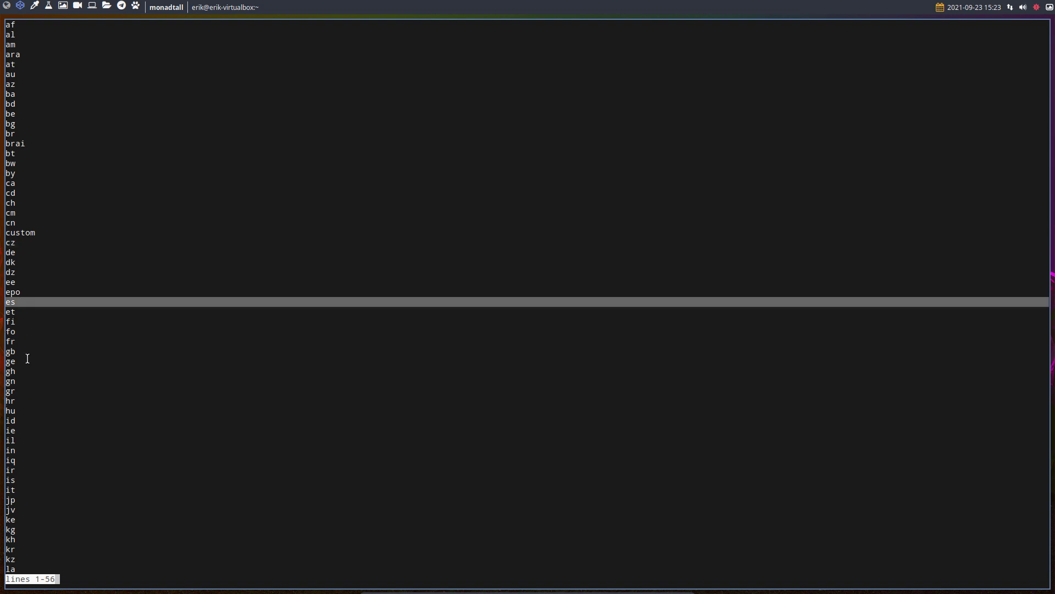
pyautogui.tripleClick(22, 390)
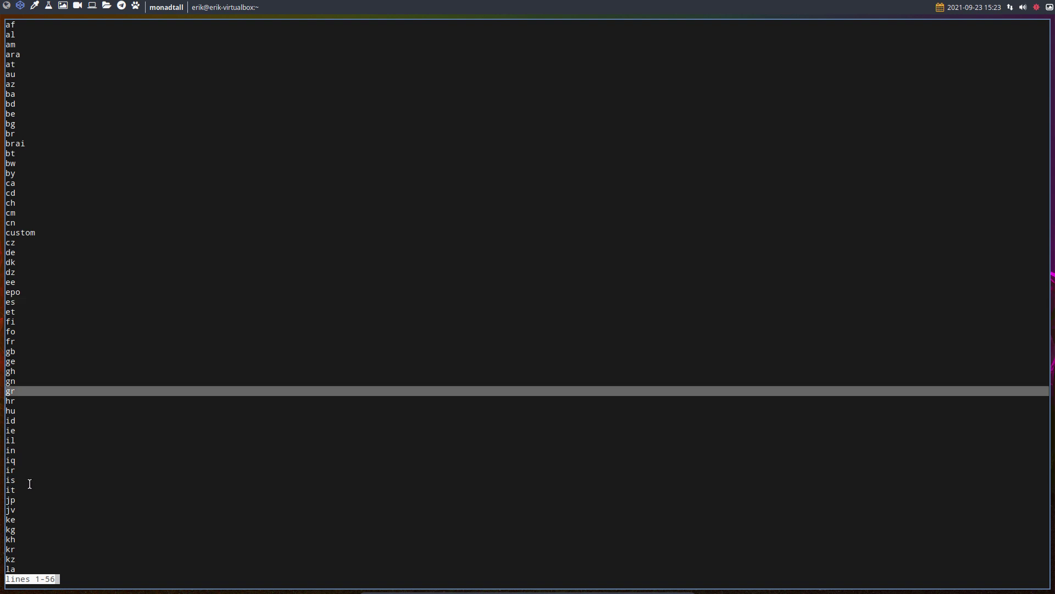
# - Pick out us at the end of the list, jump top and bottom, then close the terminal
pyautogui.press('space')
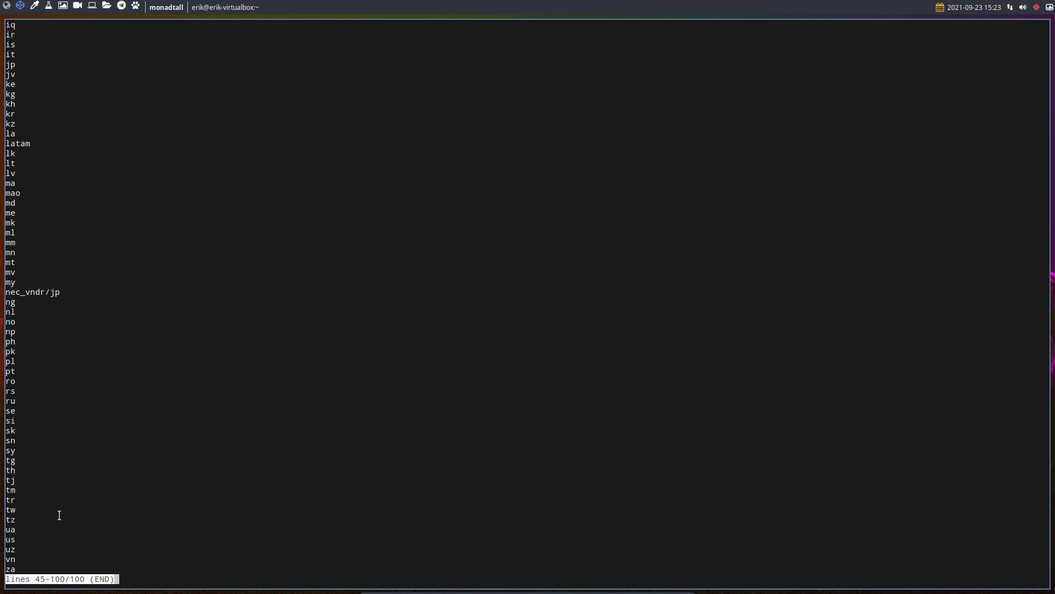
pyautogui.doubleClick(10, 539)
pyautogui.click(19, 557)
pyautogui.press('g')
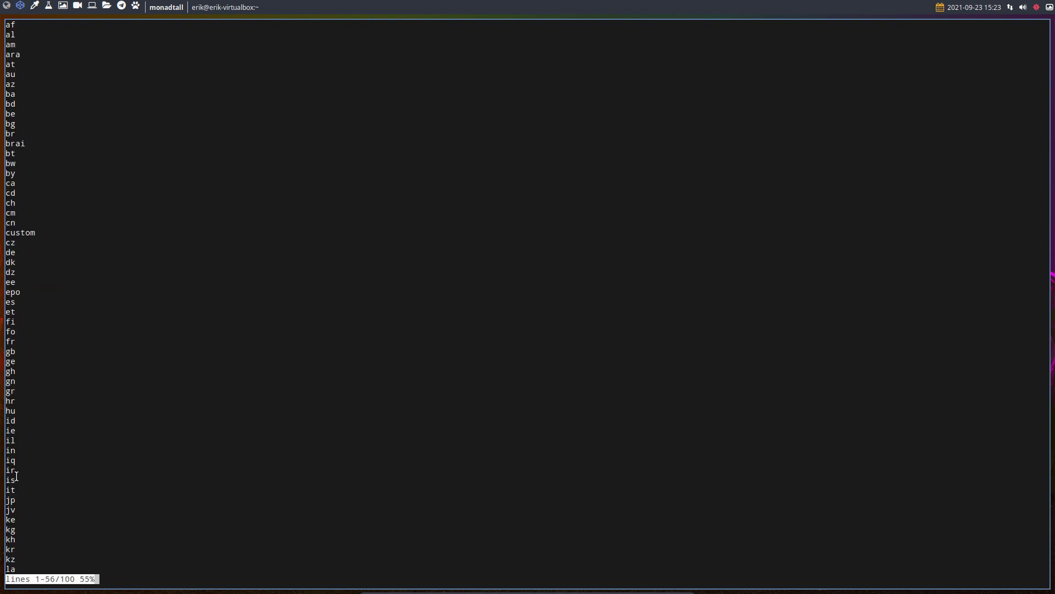
pyautogui.hotkey('shift', 'g')
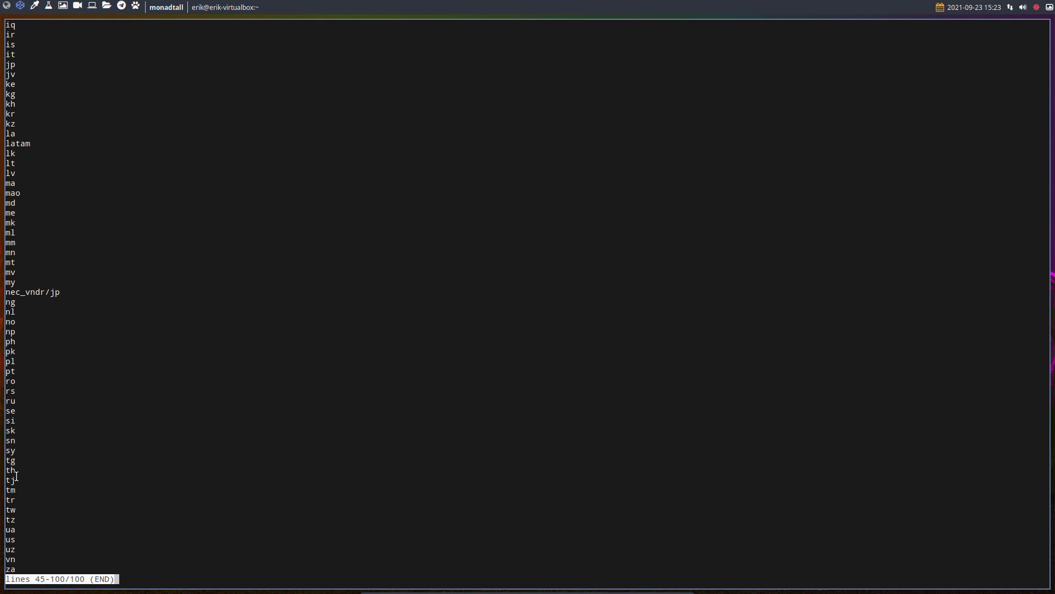
pyautogui.press('super+q')
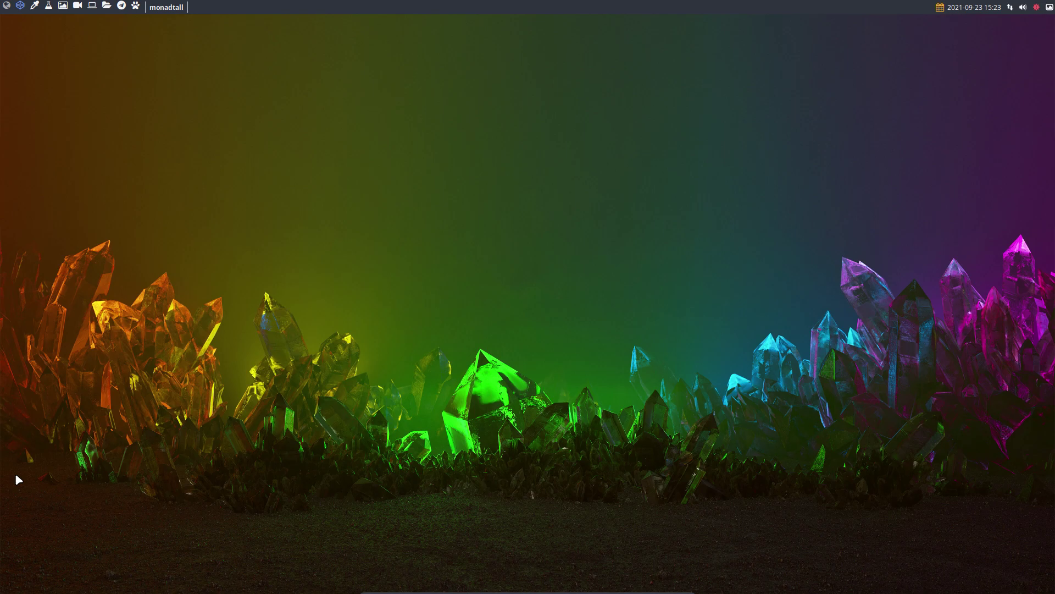
# - Replace 'be' with 'us' in XkbLayout and save, authenticating with the sudo password
pyautogui.press('super+2')
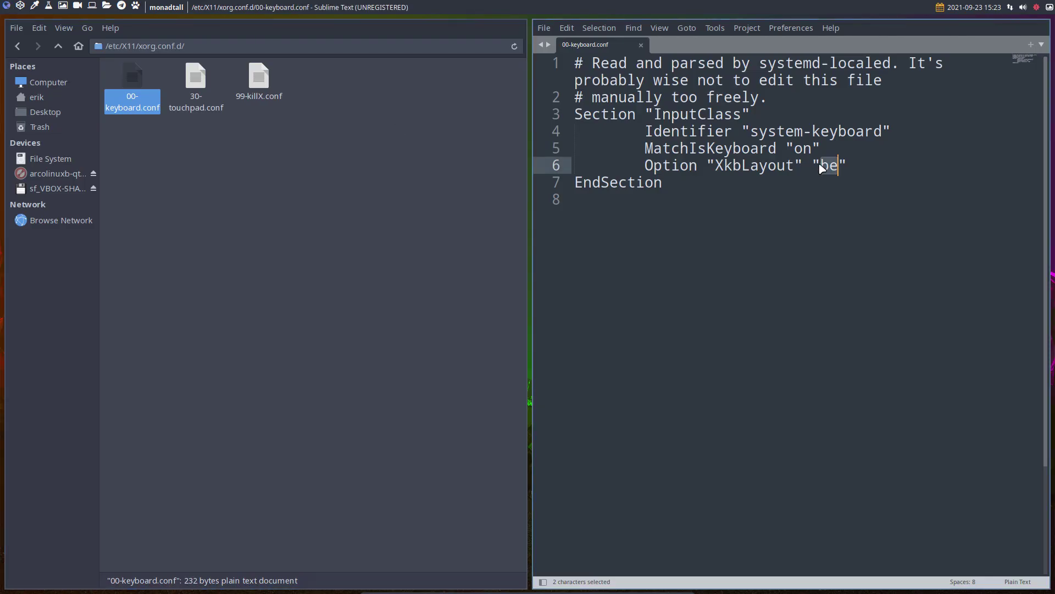
pyautogui.write('us')
pyautogui.hotkey('ctrl', 's')
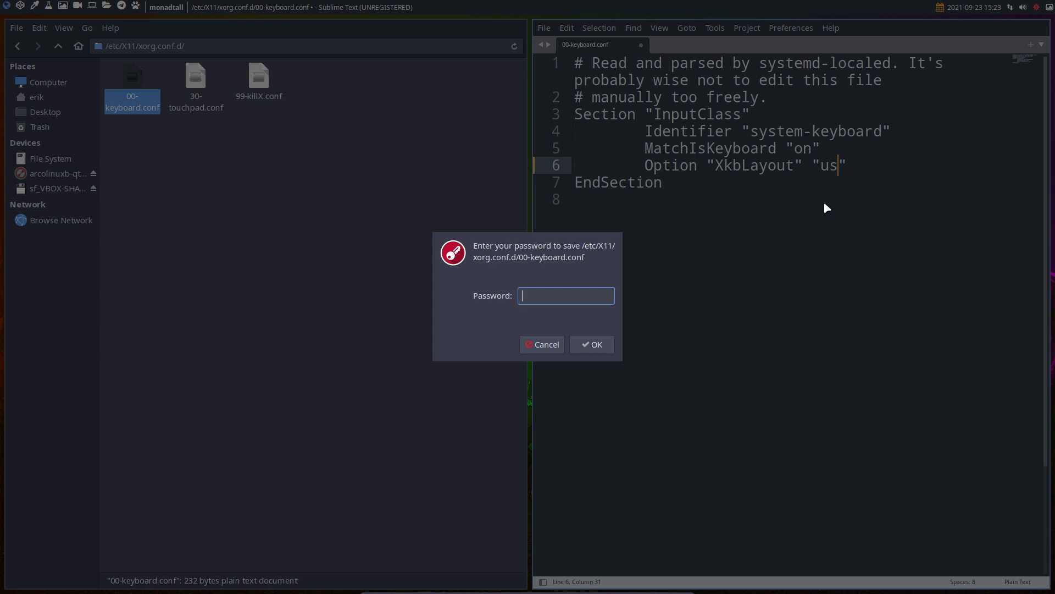
pyautogui.write('***')
pyautogui.press('Return')
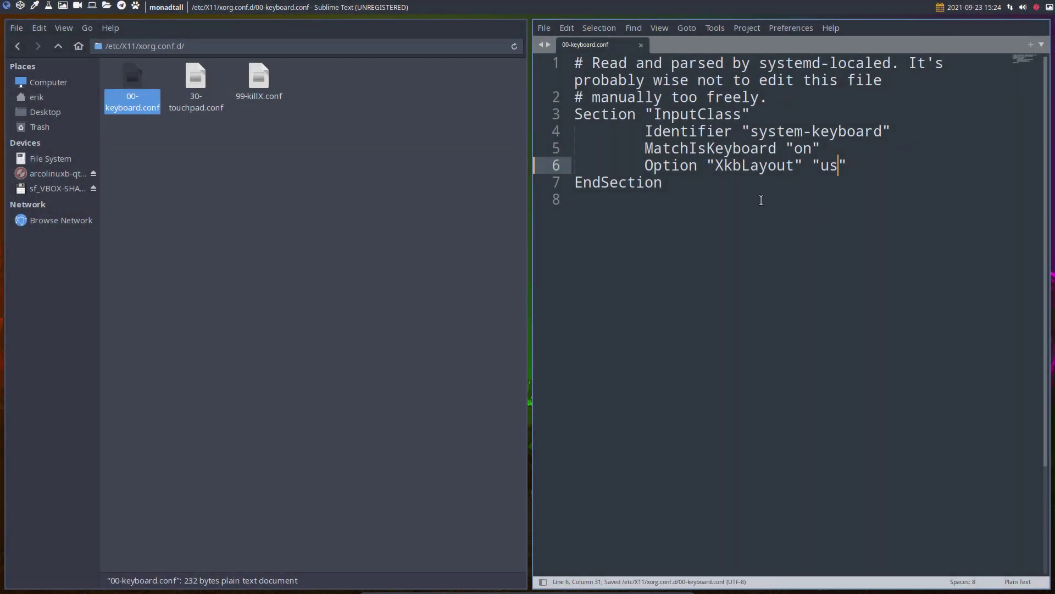
# - Look through the Help menu, then place the cursor on empty line 8
pyautogui.click(831, 28)
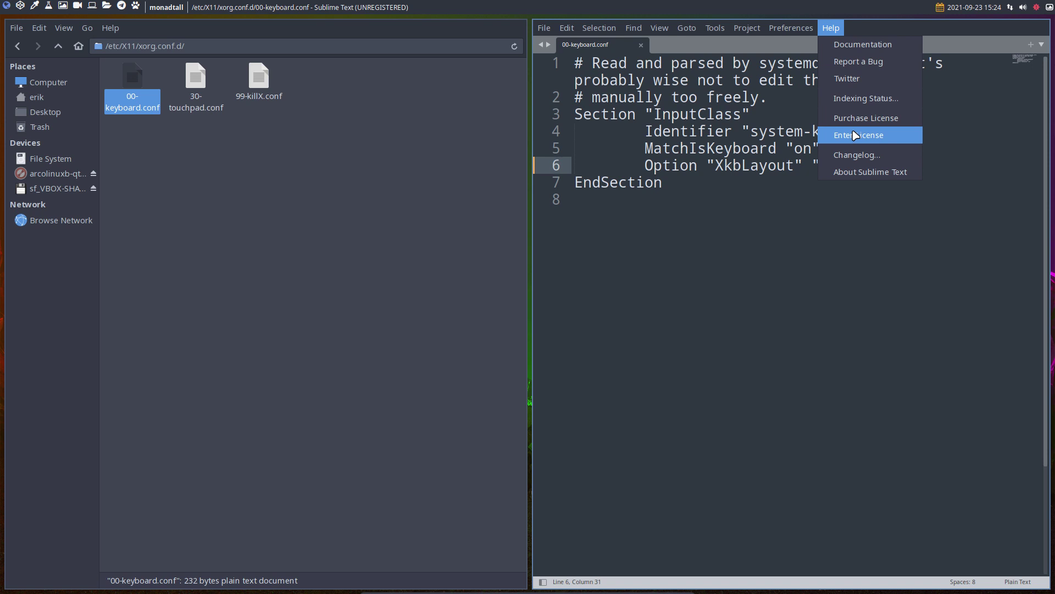
pyautogui.click(800, 308)
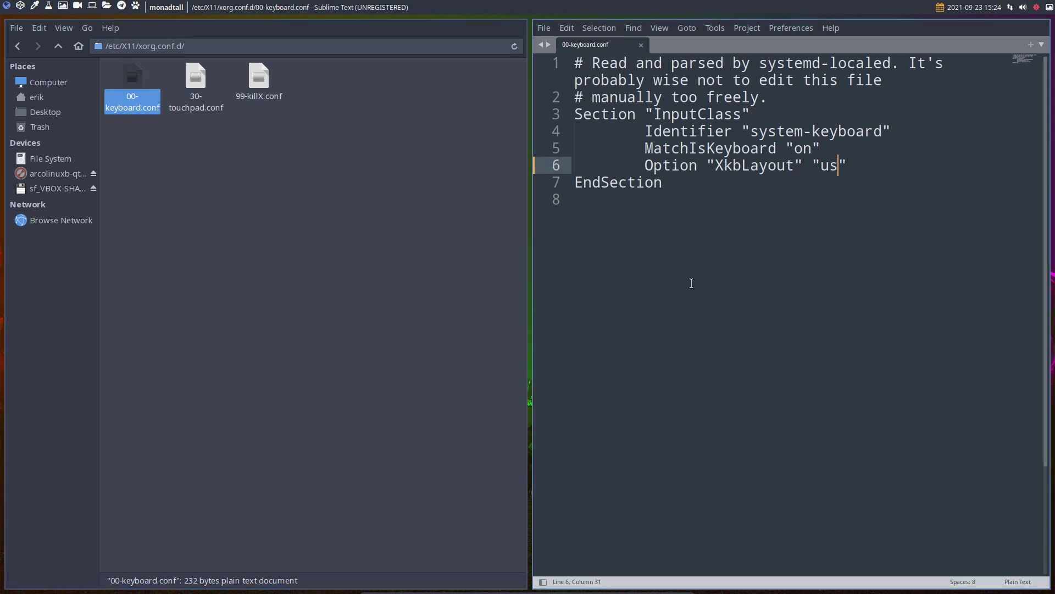
pyautogui.click(662, 224)
# - Type the test text azert§, go fullscreen, and bring up ArcoLinux Logout
pyautogui.write('azert§')
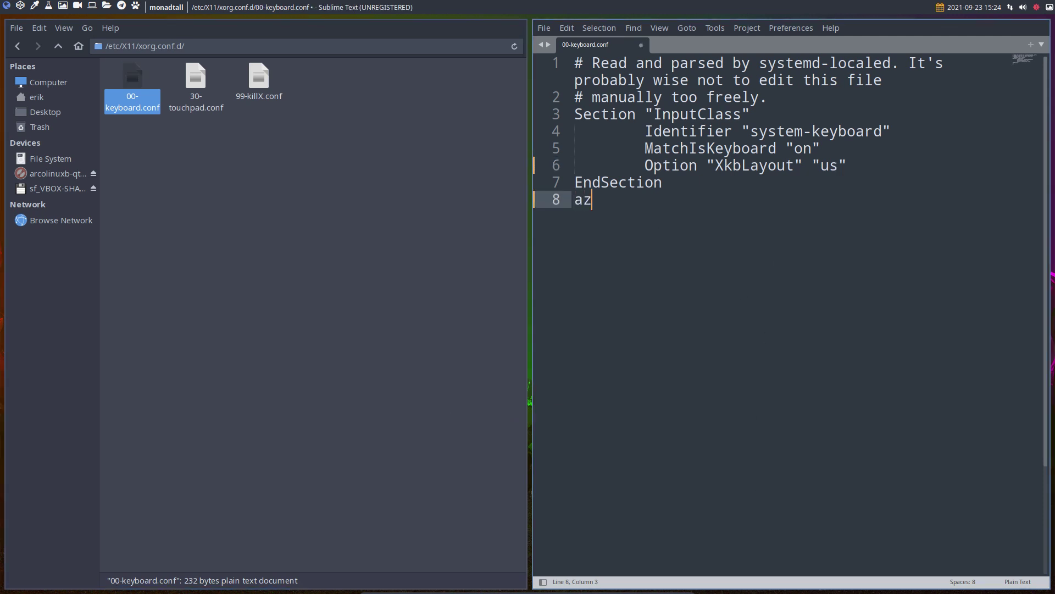
pyautogui.press('F11')
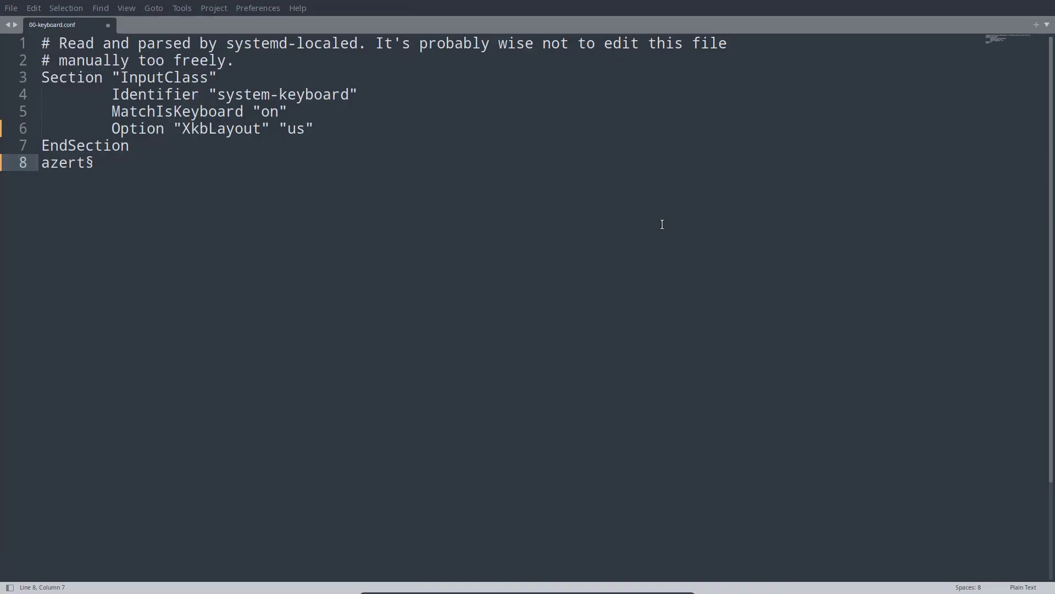
pyautogui.hotkey('ctrl', 'alt', 'Delete')
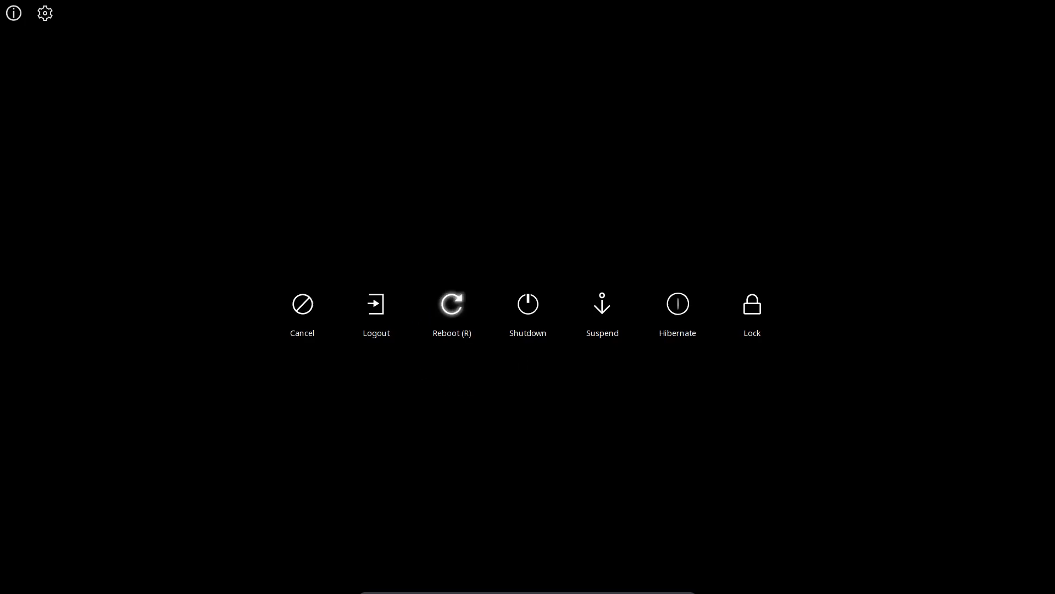
# - Reboot from ArcoLinux Logout and boot the nomodeset GRUB entry
pyautogui.click(452, 304)
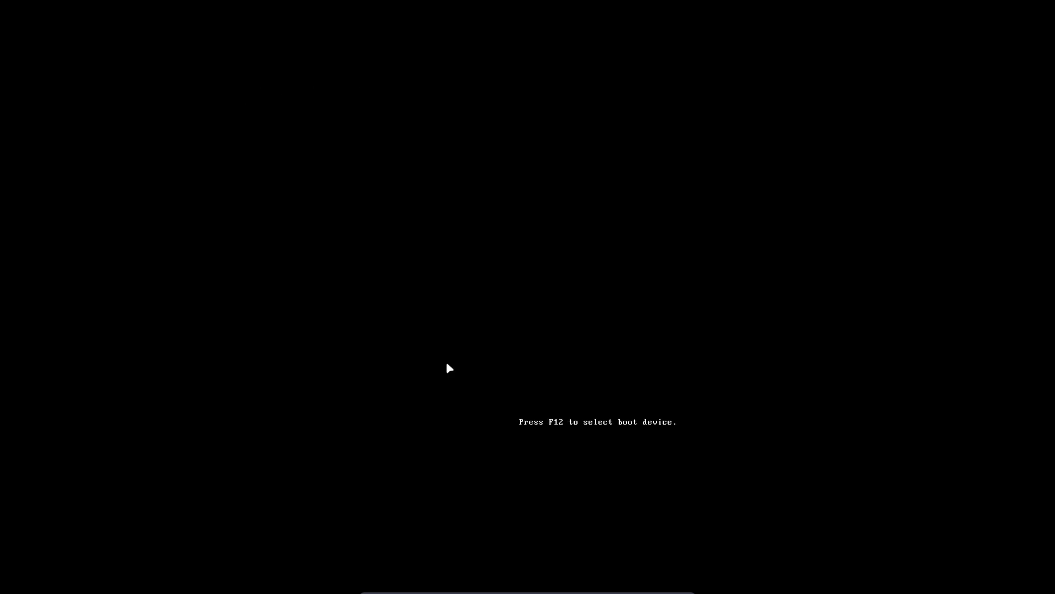
pyautogui.press('Down')
pyautogui.press('Down')
pyautogui.press('Down')
pyautogui.press('Down')
pyautogui.press('Return')
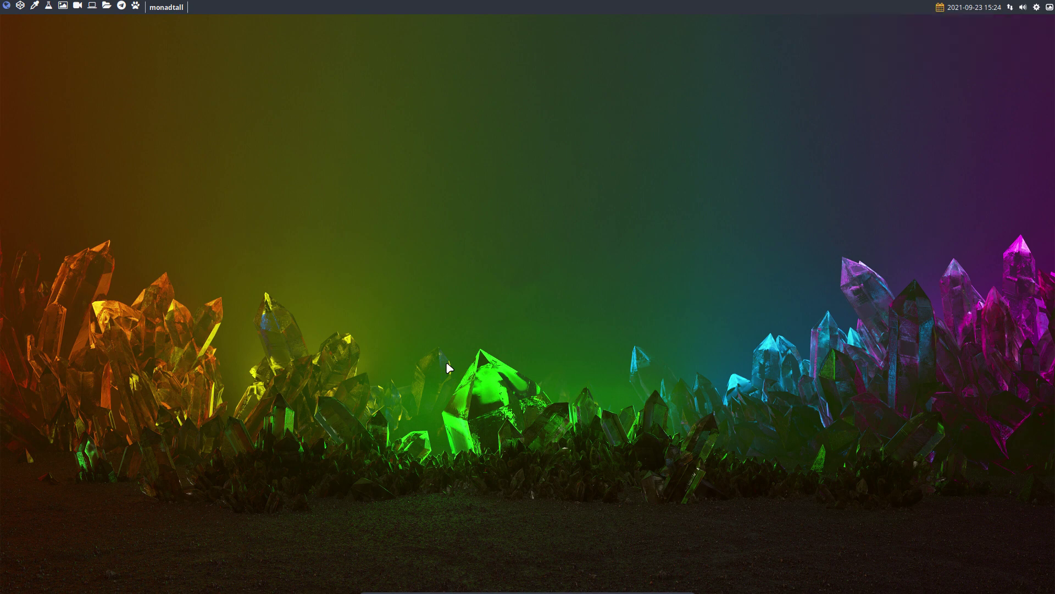
# - Open the file manager and launch Sublime Text with subl from the run launcher
pyautogui.press('super+shift+Return')
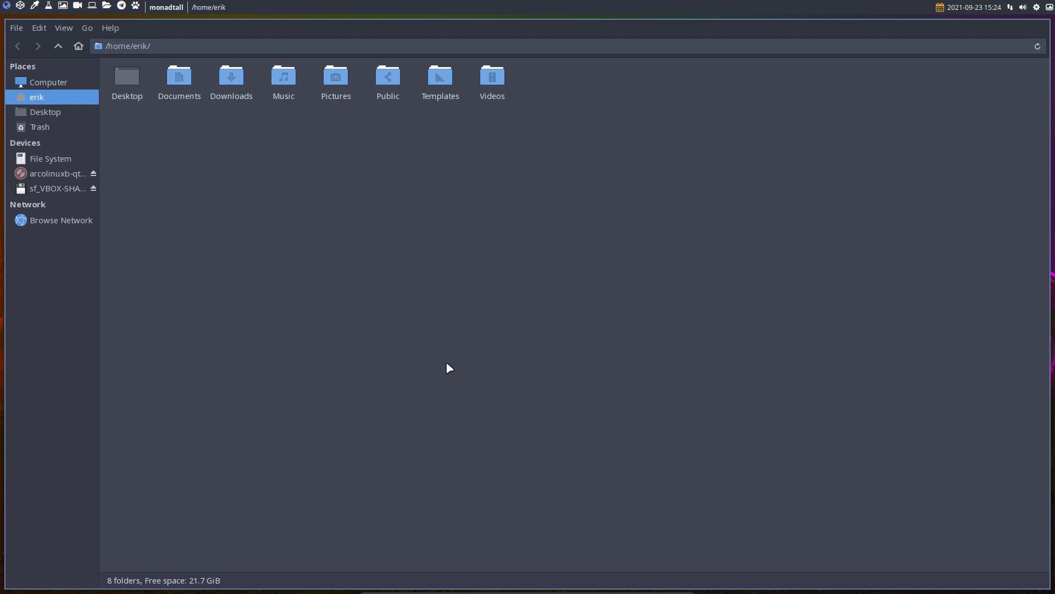
pyautogui.press('super+shift+d')
pyautogui.write('si')
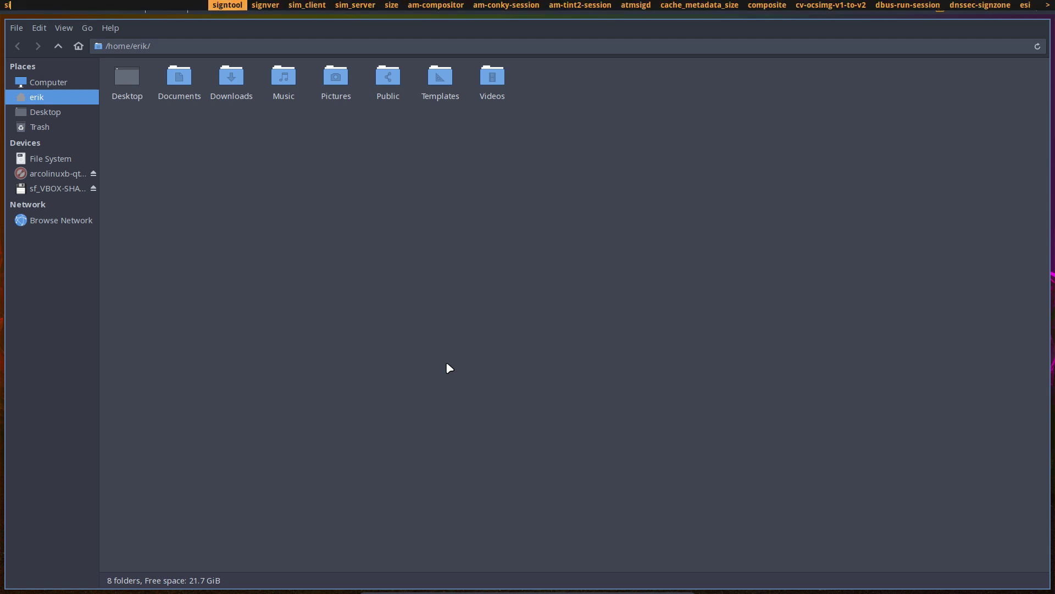
pyautogui.press('BackSpace')
pyautogui.write('ubl')
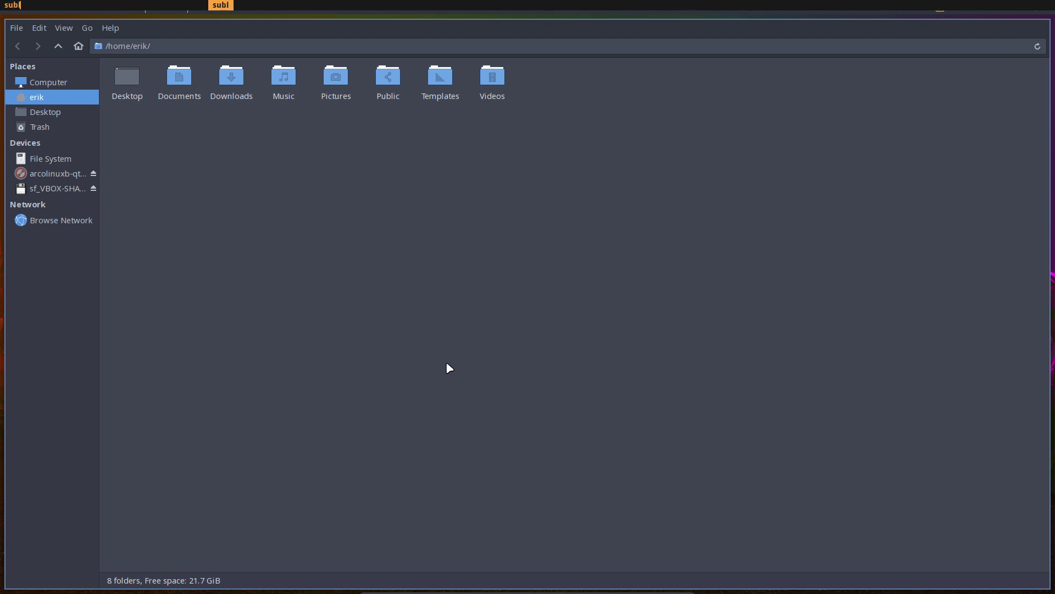
pyautogui.press('Return')
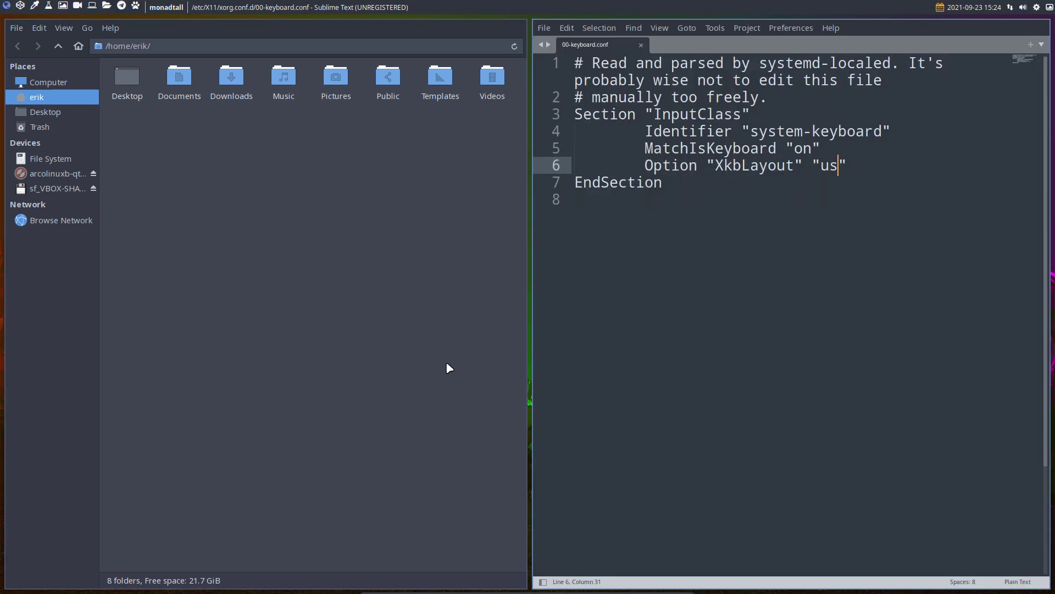
# - Type qwerty on line 8 of 00-keyboard.conf, then test typing in Firefox's address bar and a new terminal
pyautogui.click(593, 219)
pyautogui.write('q')
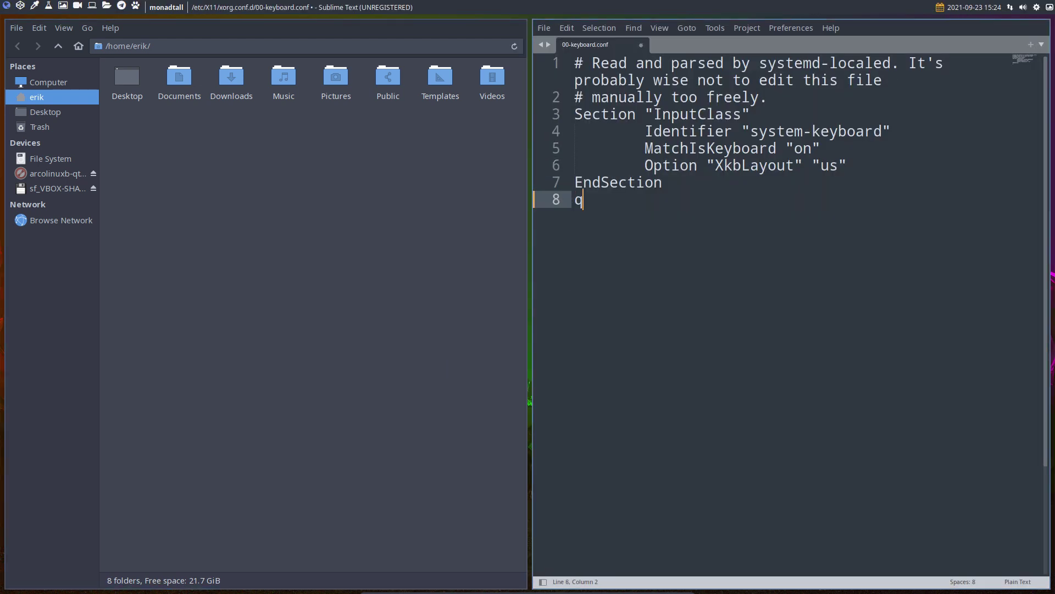
pyautogui.write('werty')
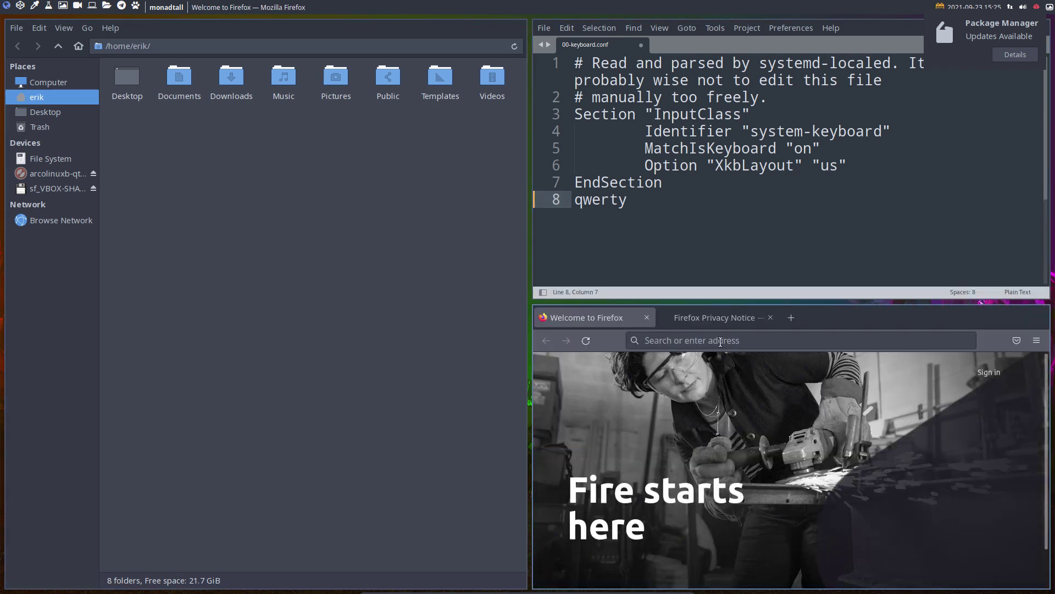
pyautogui.click(720, 342)
pyautogui.write('qwert')
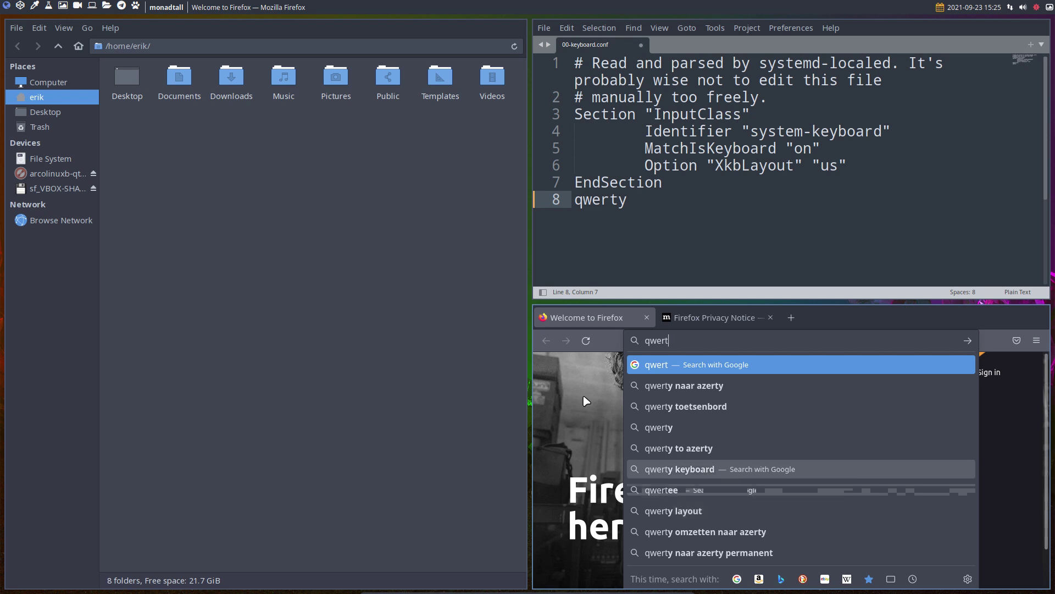
pyautogui.press('super+Return')
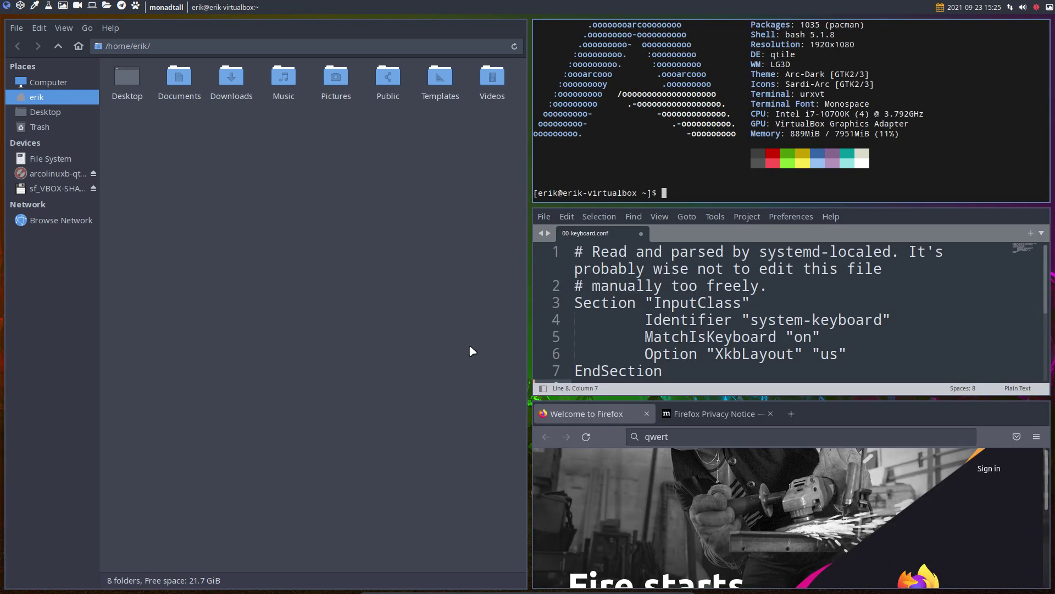
pyautogui.write('qwert')
# - Switch to the tty3 console and enter the login name, testing and erasing some typed text
pyautogui.hotkey('ctrl', 'alt', 'F3')
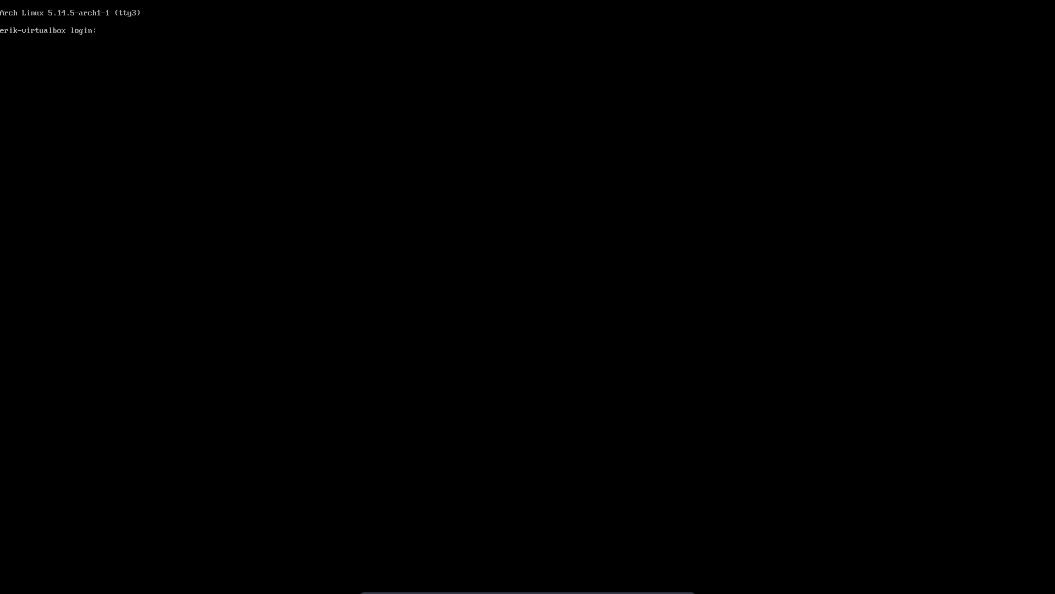
pyautogui.write('erik')
pyautogui.press('Return')
pyautogui.press('Return')
pyautogui.write('azerty')
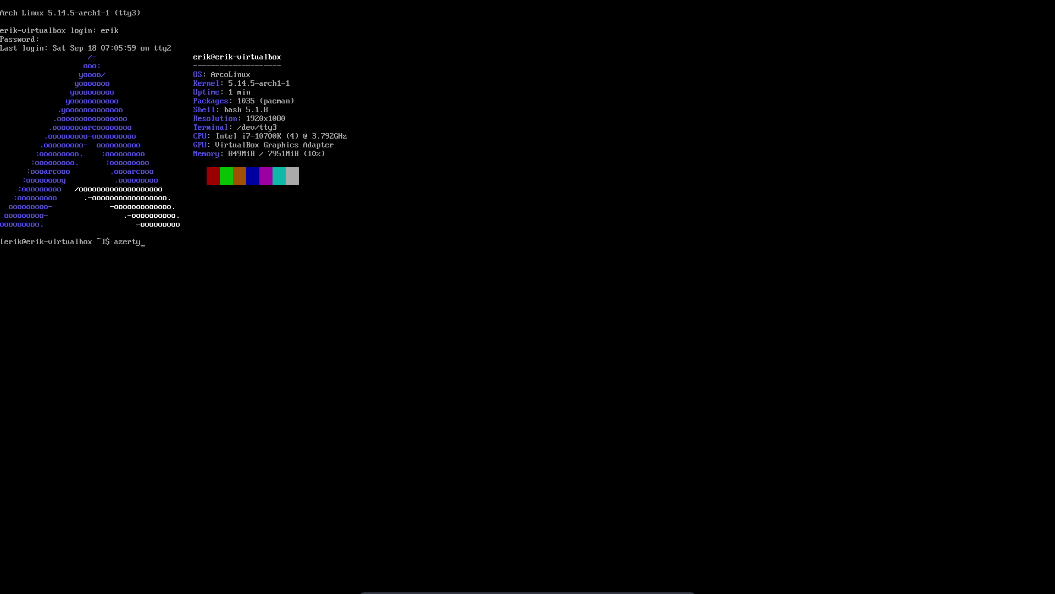
pyautogui.press('BackSpace')
pyautogui.press('BackSpace')
pyautogui.press('BackSpace')
pyautogui.press('BackSpace')
pyautogui.press('BackSpace')
pyautogui.press('BackSpace')
# - Open /etc/vconsole.conf with sudo nano to check KEYMAP=be-latin1, then exit without changes
pyautogui.write('sudo nano /etc/vc')
pyautogui.press('Tab')
pyautogui.press('Return')
pyautogui.press('Return')
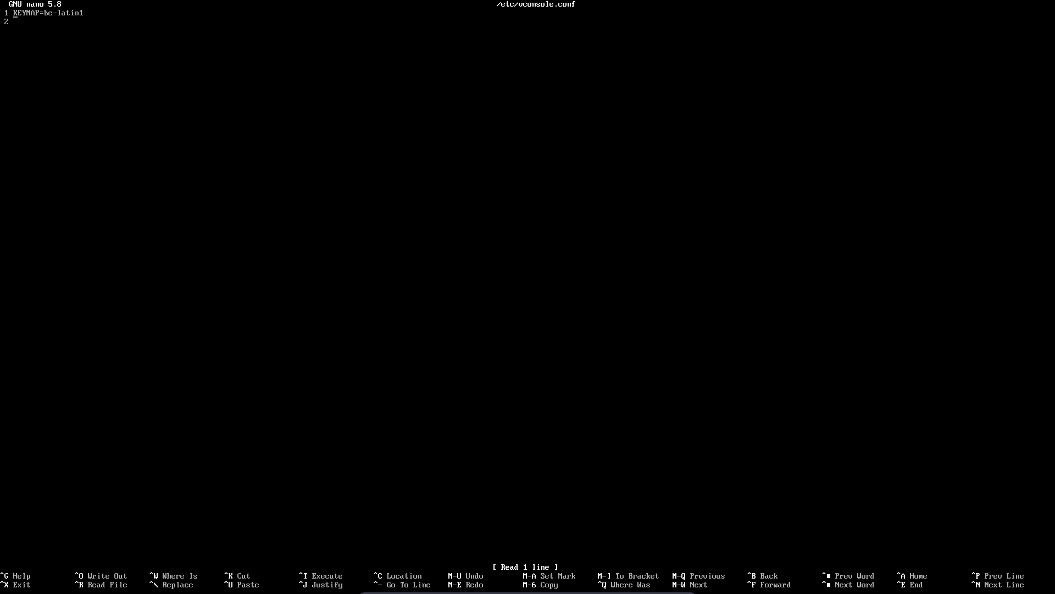
pyautogui.hotkey('ctrl', 'x')
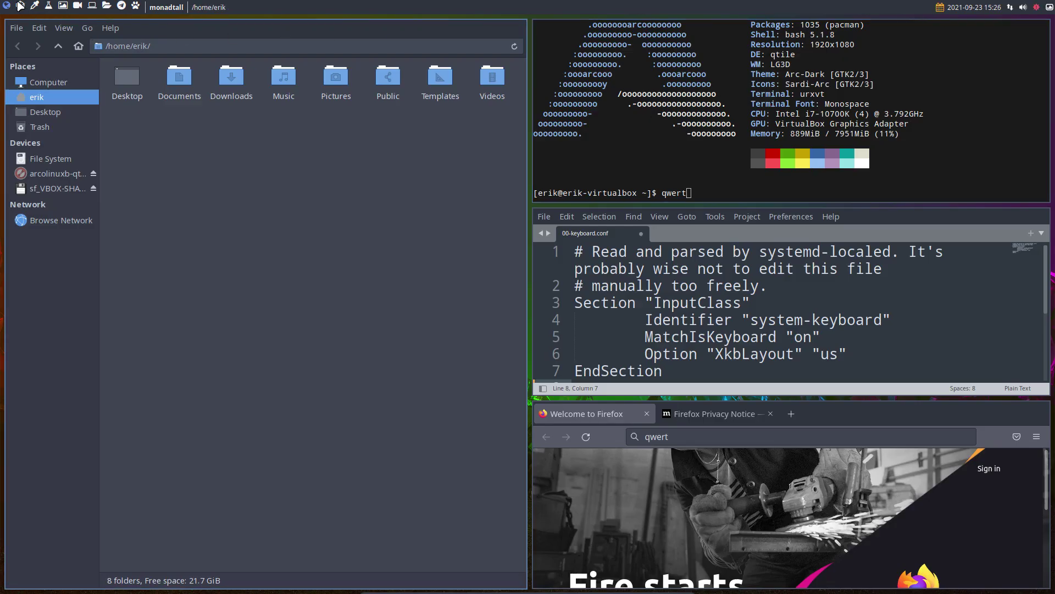
# - Replace the XkbLayout value us with be on line 6 of 00-keyboard.conf
pyautogui.scroll(-3, 825, 300)
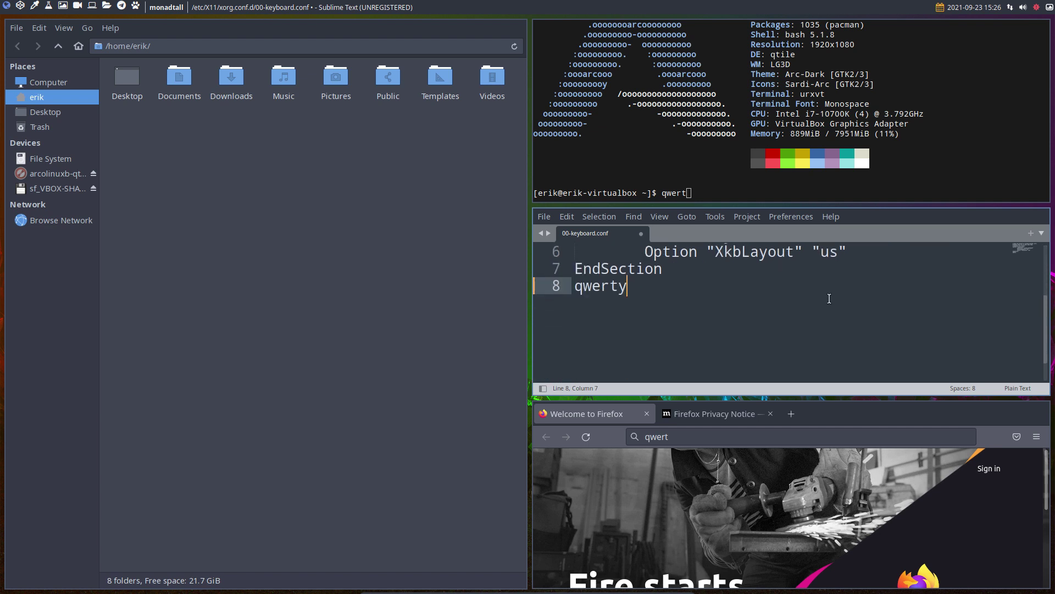
pyautogui.moveTo(821, 252); pyautogui.dragTo(849, 253)
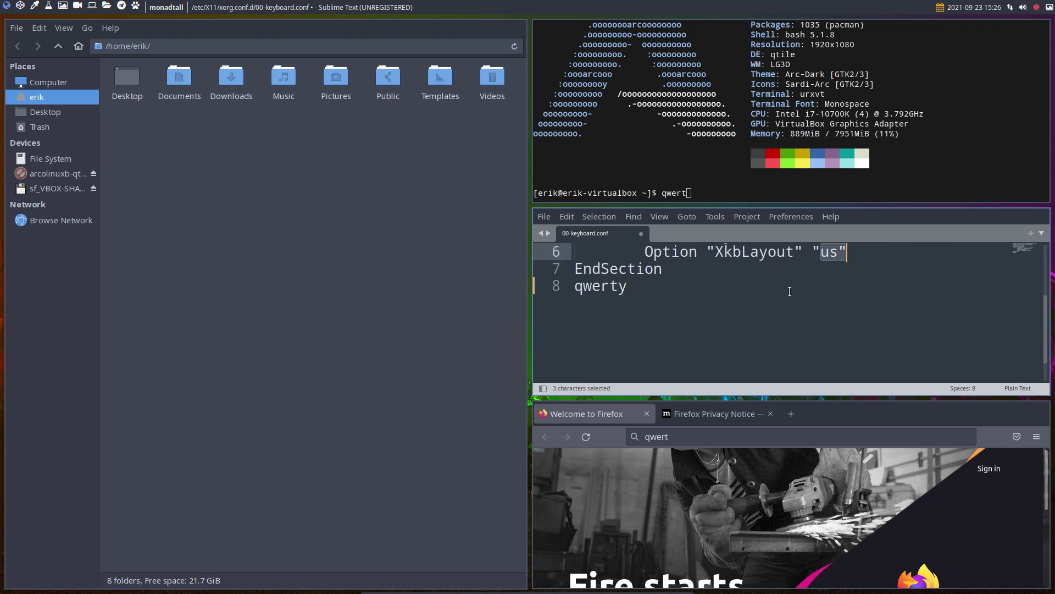
pyautogui.click(730, 297)
pyautogui.doubleClick(829, 253)
pyautogui.write('be')
# - Save the file, entering the admin password, and switch to workspace 2 with the browser
pyautogui.hotkey('ctrl', 's')
pyautogui.write('••')
pyautogui.press('BackSpace')
pyautogui.press('BackSpace')
pyautogui.write('•••••')
pyautogui.press('Return')
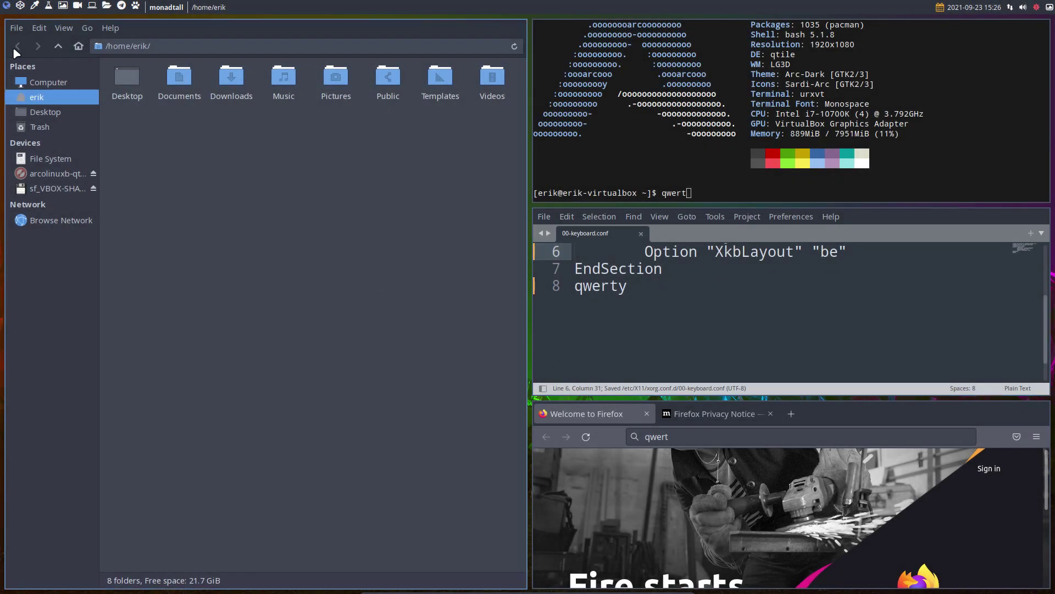
pyautogui.press('super+2')
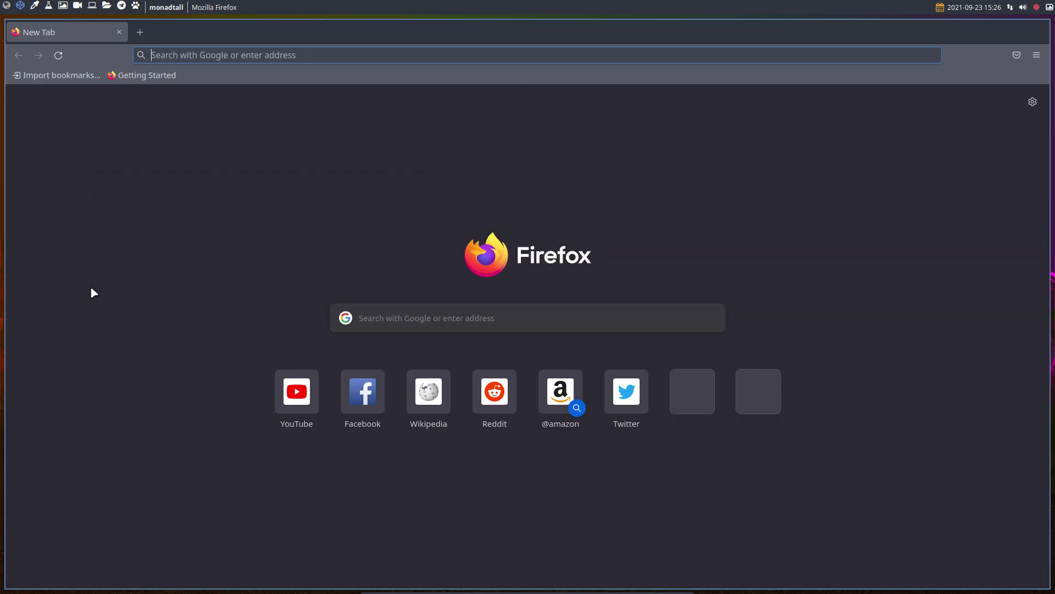
# - Start typing arch in Firefox, then run setxkbmap be in a new terminal and test azert
pyautogui.write('qrch')
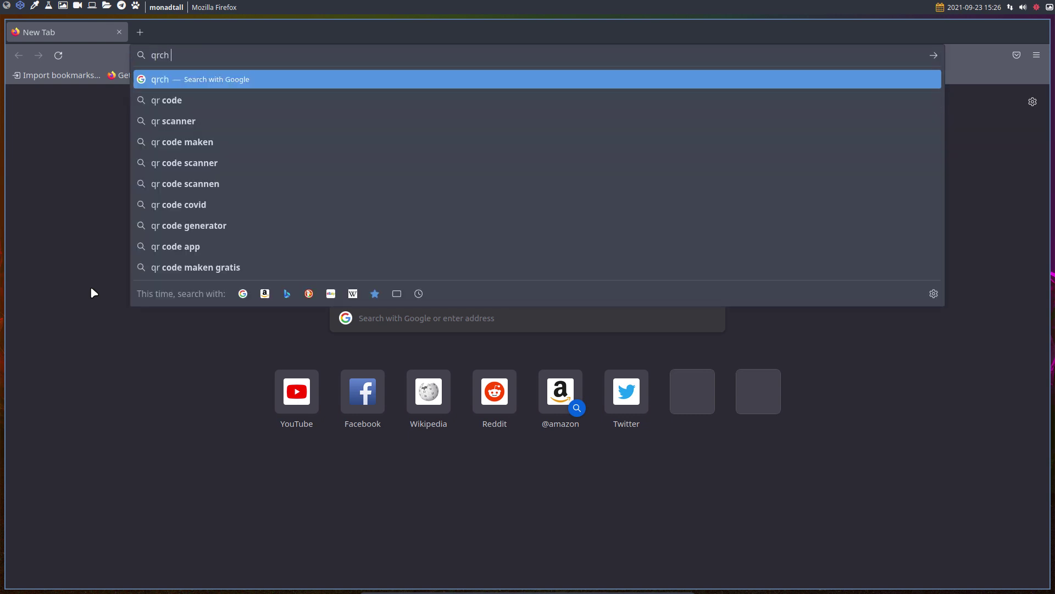
pyautogui.press('BackSpace')
pyautogui.press('BackSpace')
pyautogui.press('BackSpace')
pyautogui.press('BackSpace')
pyautogui.write('arch')
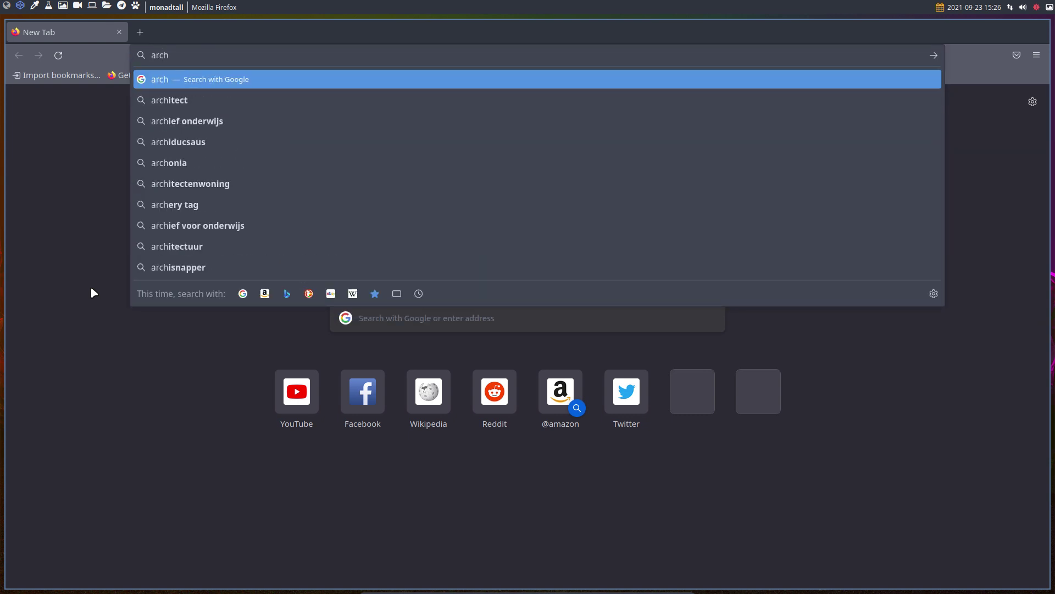
pyautogui.press('super+Return')
pyautogui.write('s')
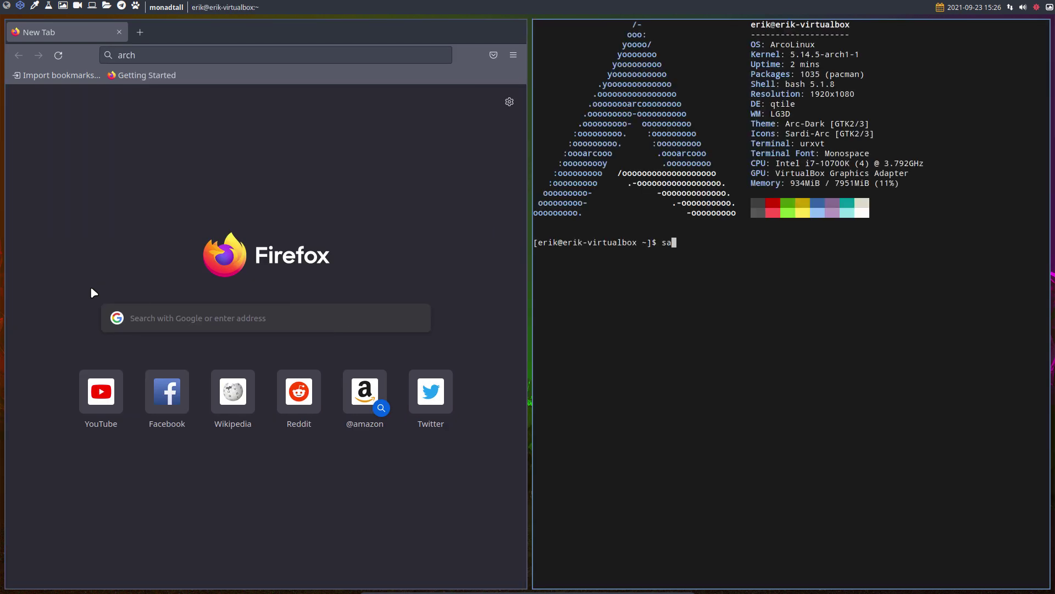
pyautogui.write('etxkbmap be')
pyautogui.press('Return')
pyautogui.write('azert')
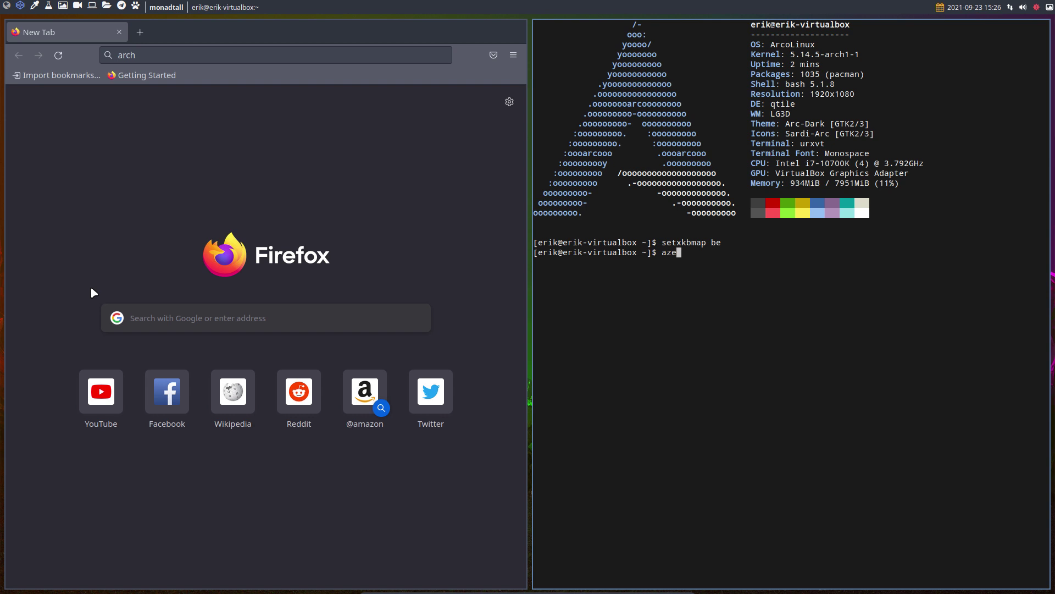
# - Complete the Firefox search to 'arch wiki keyboard' and run it
pyautogui.click(95, 55)
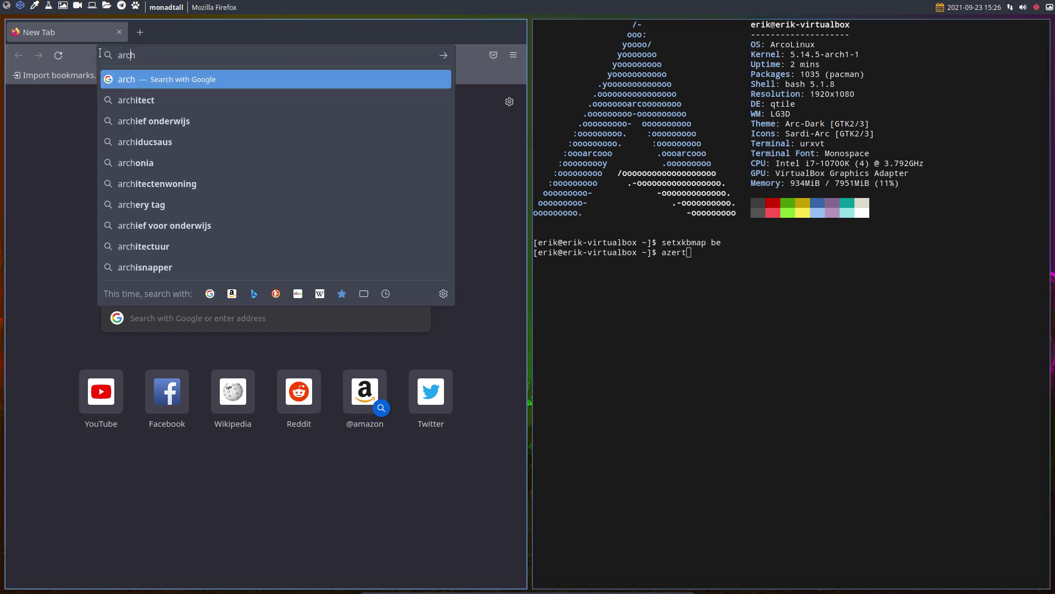
pyautogui.click(166, 57)
pyautogui.write('wiki keyboard')
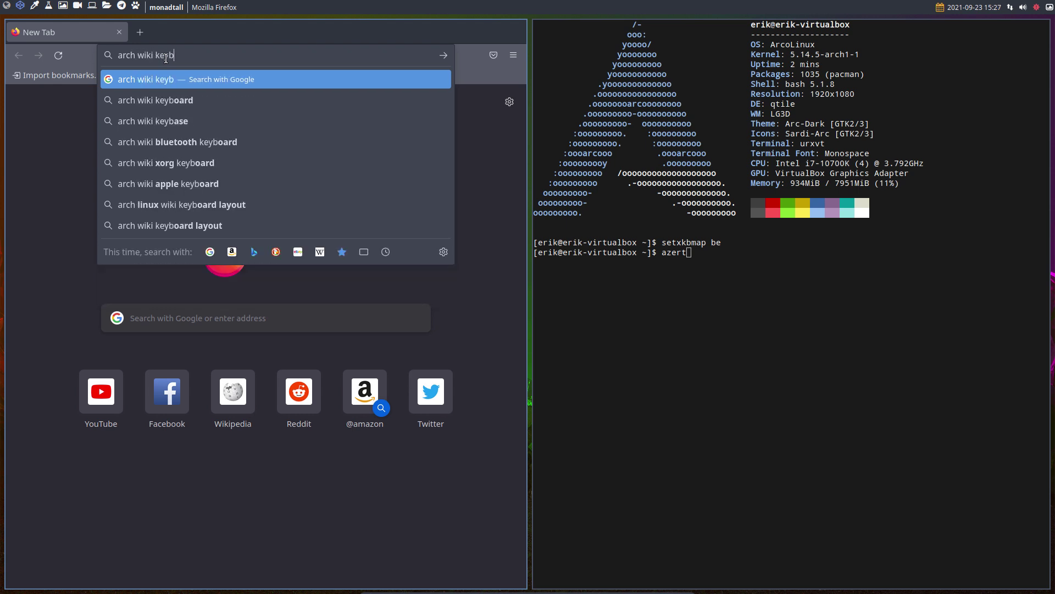
pyautogui.press('Return')
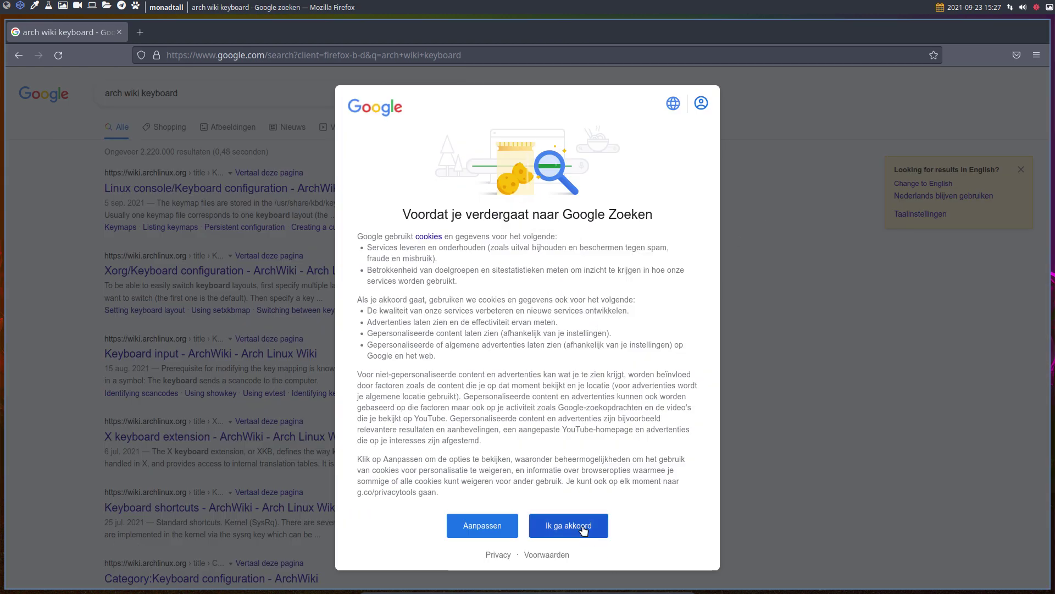
# - Accept Google's cookie notice and read the ArchWiki Linux console/Keyboard configuration article, noting list-keymaps and /etc/vconsole.conf
pyautogui.click(589, 527)
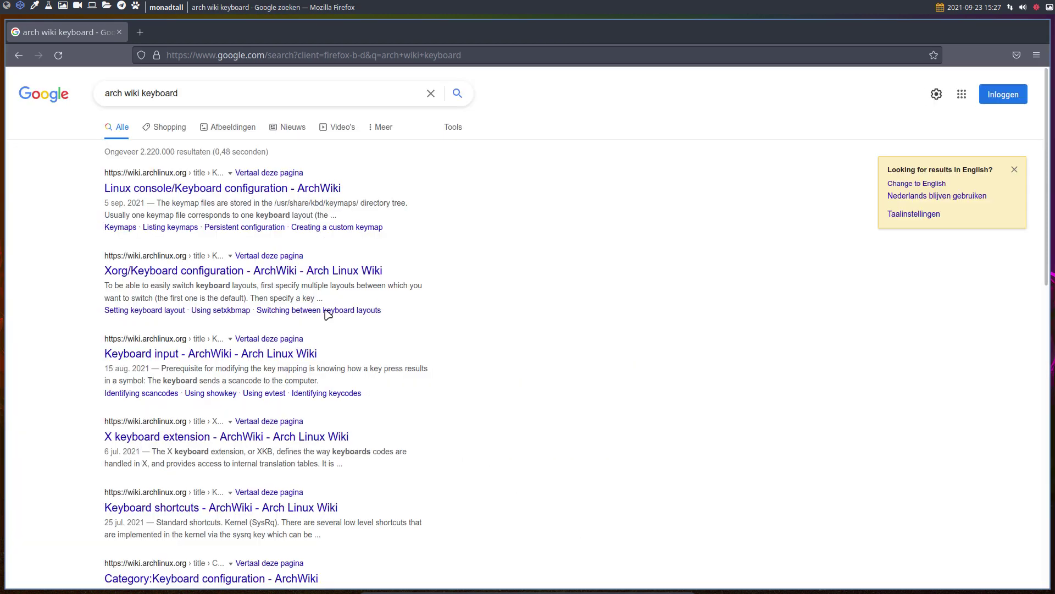
pyautogui.click(171, 190)
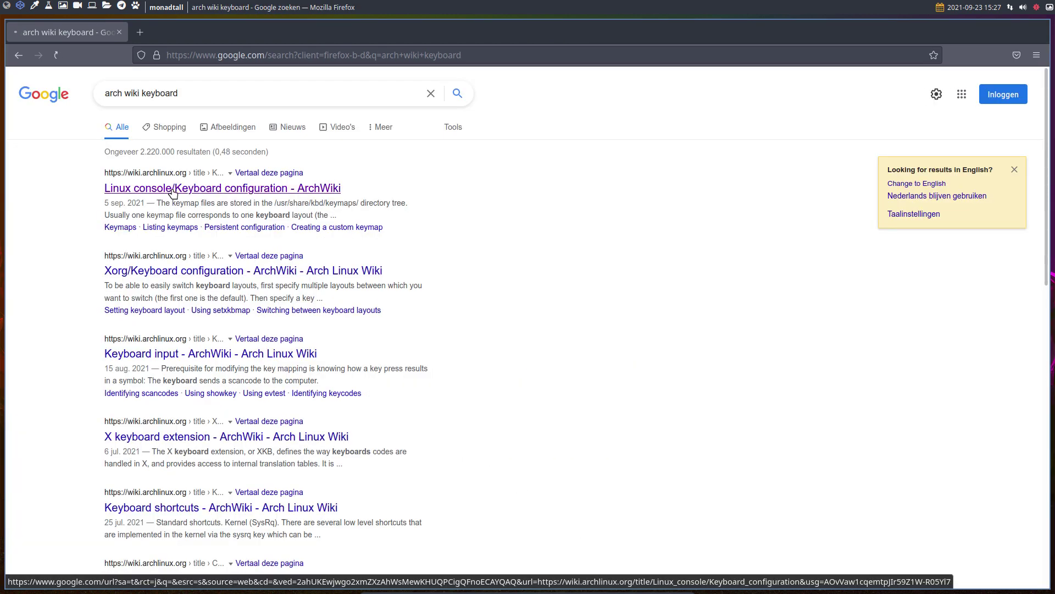
pyautogui.scroll(-10, 347, 329)
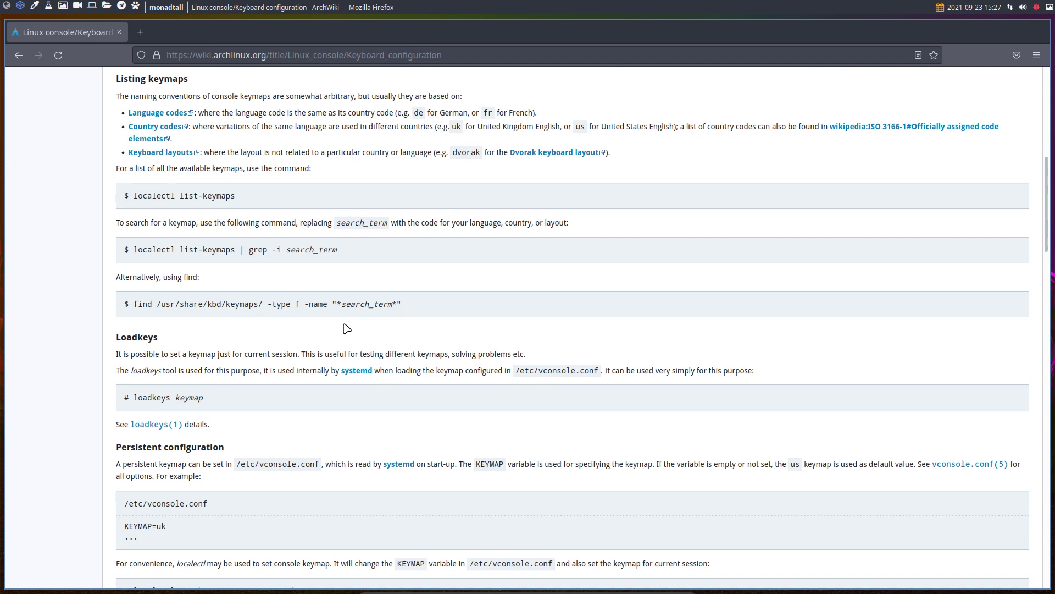
pyautogui.moveTo(179, 196); pyautogui.dragTo(256, 197)
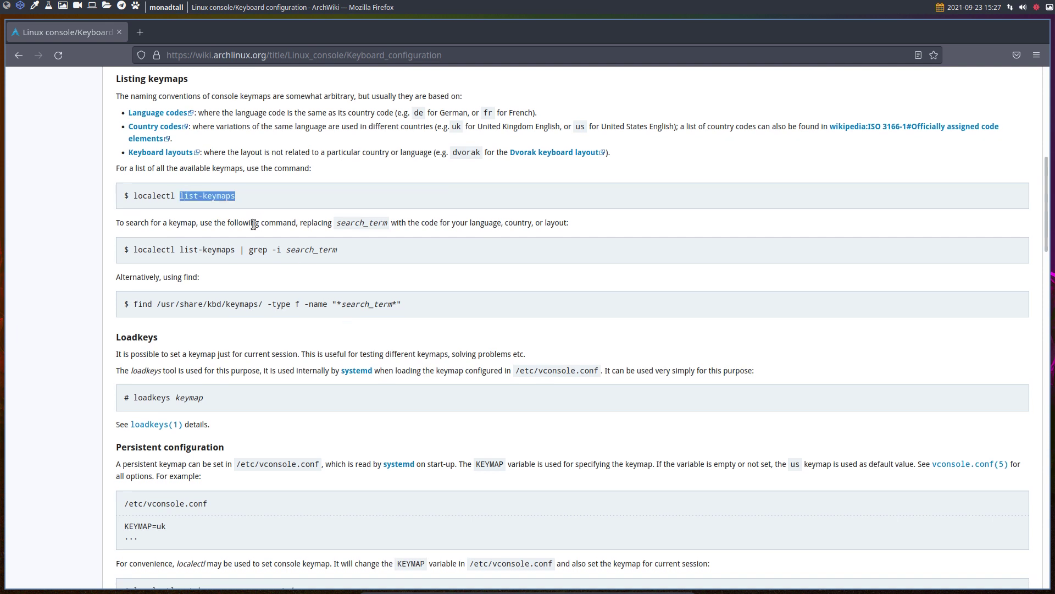
pyautogui.click(149, 194)
pyautogui.scroll(-6, 191, 255)
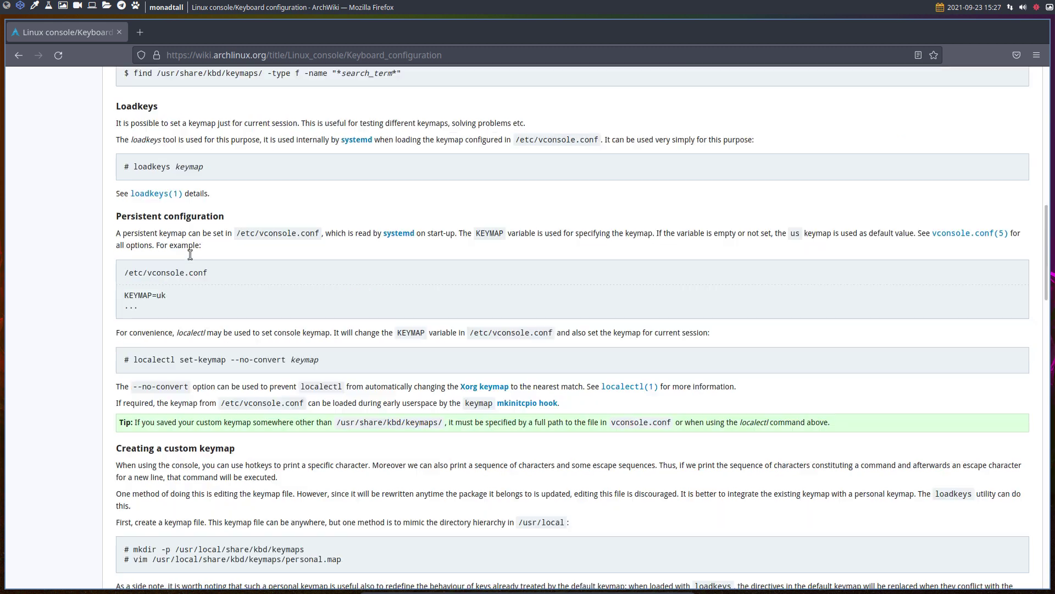
pyautogui.moveTo(157, 187); pyautogui.dragTo(173, 213)
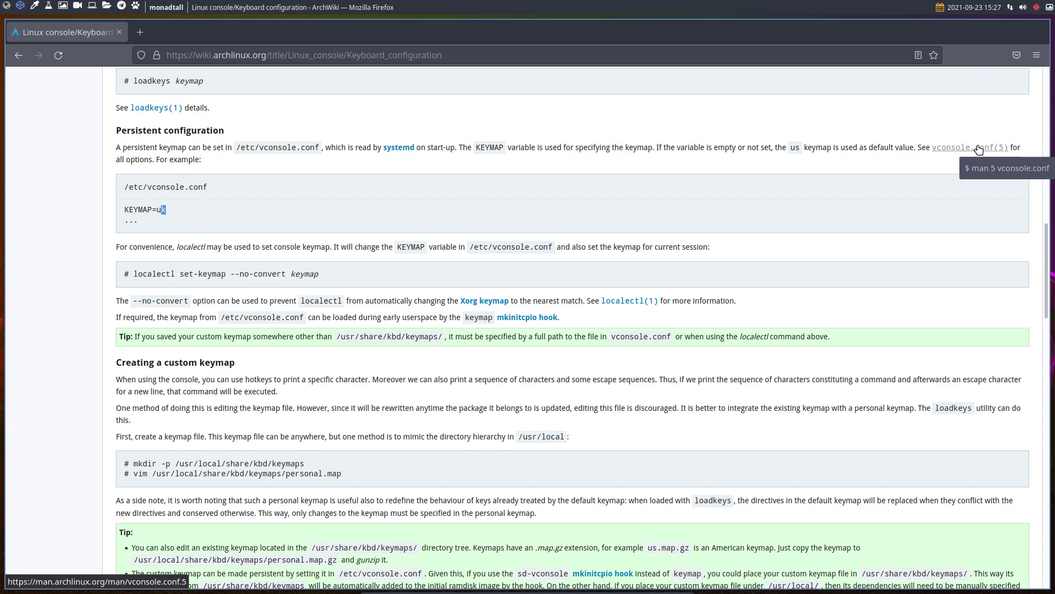
pyautogui.scroll(-7, 266, 233)
pyautogui.scroll(-17, 266, 232)
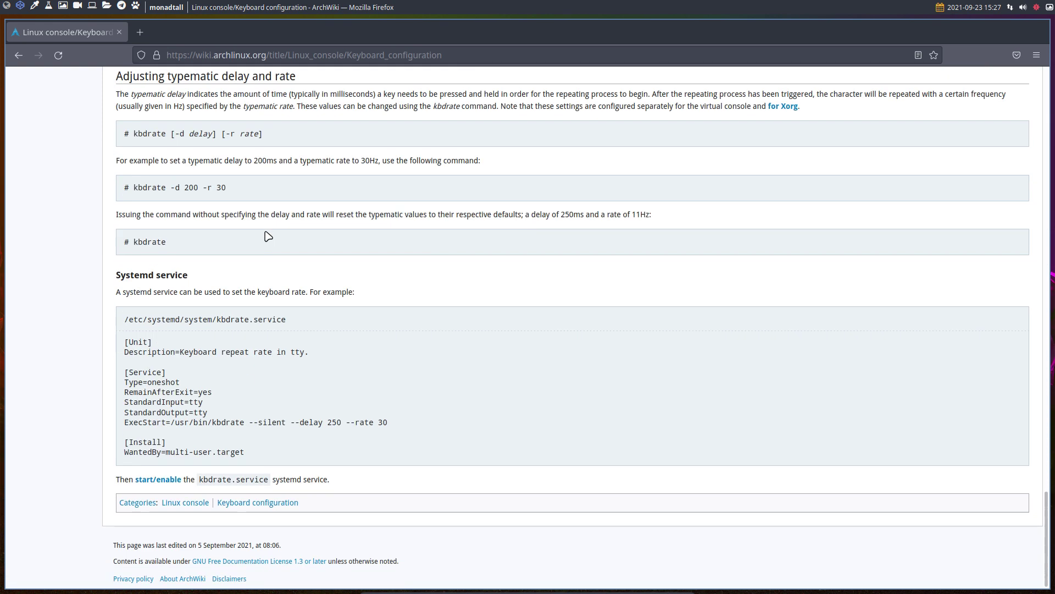
pyautogui.click(18, 55)
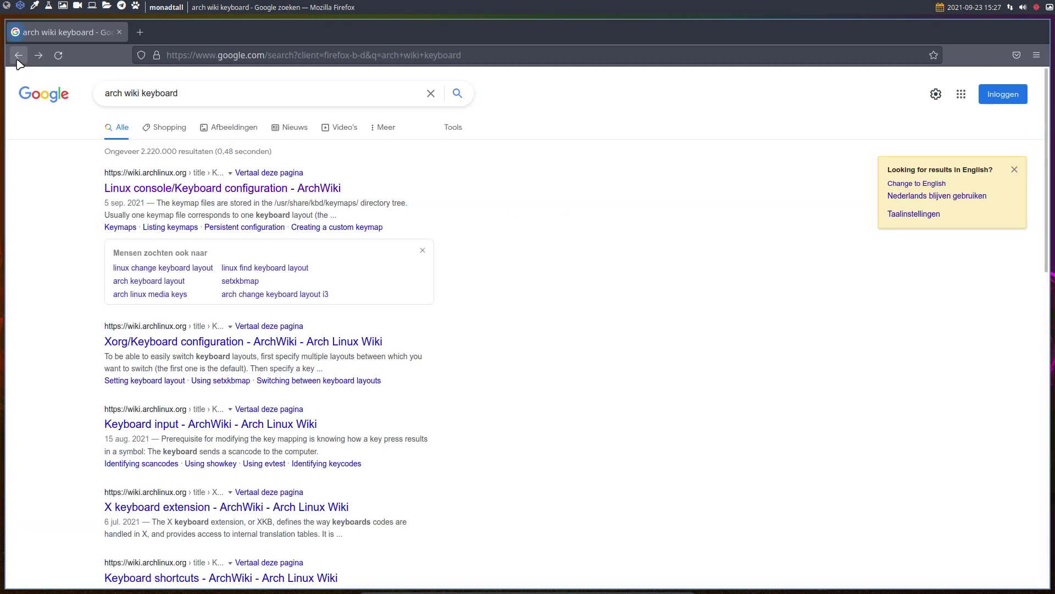
# - Skim the ArchWiki Xorg/Keyboard configuration article and return to the results
pyautogui.click(210, 345)
pyautogui.scroll(-10, 248, 351)
pyautogui.scroll(-8, 248, 351)
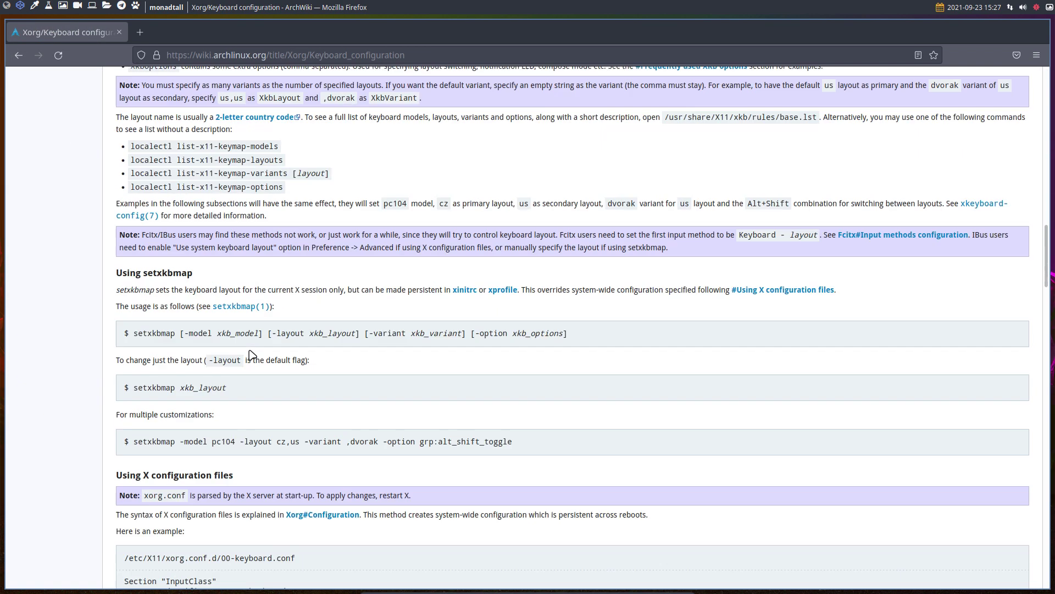
pyautogui.click(18, 55)
# - Read the ArchWiki Keyboard input article, then go back to the workspace with the edited config
pyautogui.scroll(-2, 53, 350)
pyautogui.scroll(-2, 53, 350)
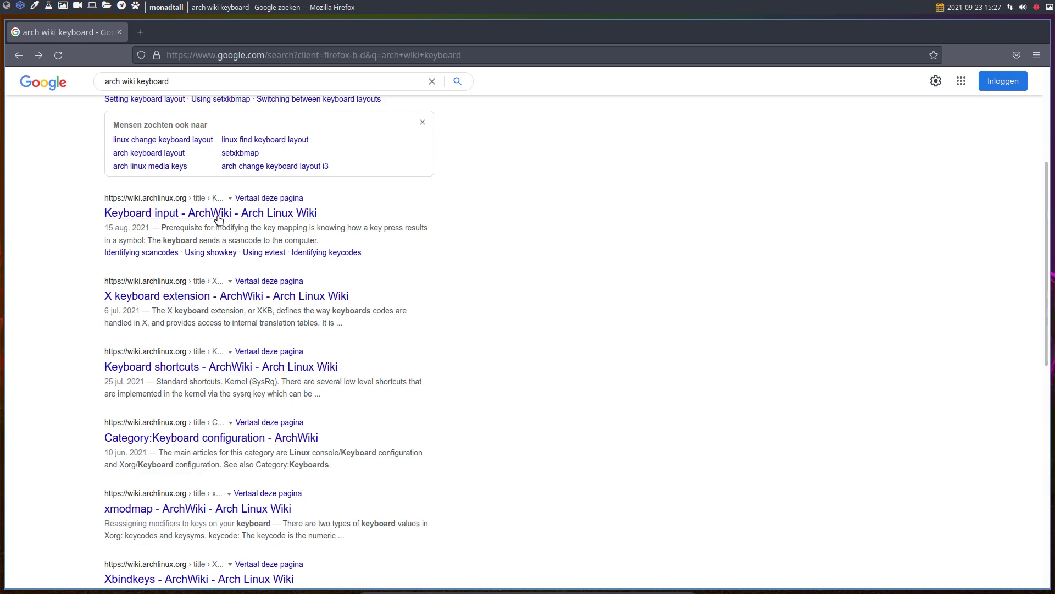
pyautogui.click(165, 215)
pyautogui.scroll(-20, 253, 339)
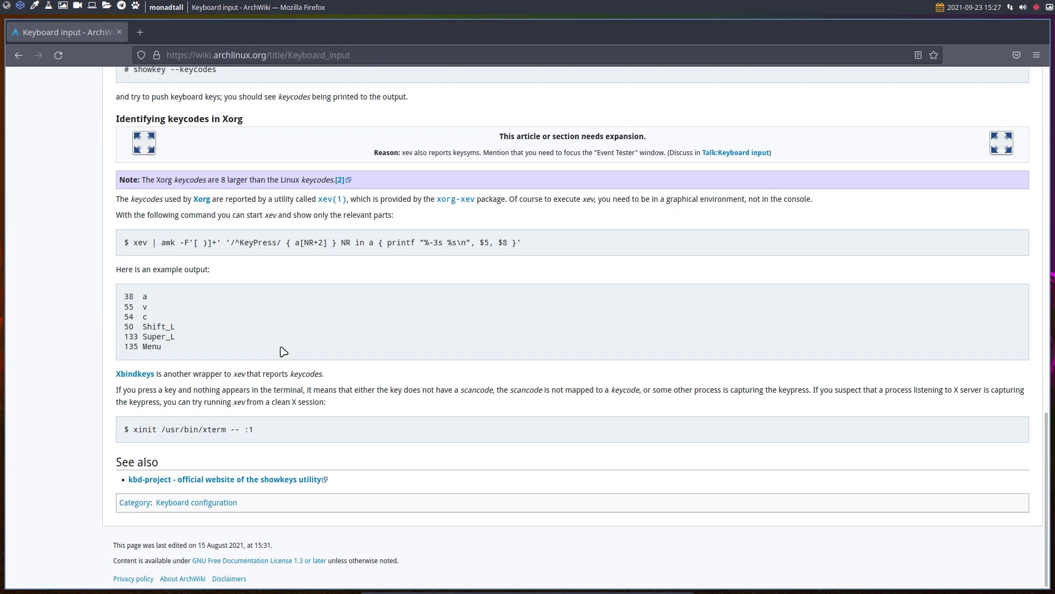
pyautogui.click(18, 55)
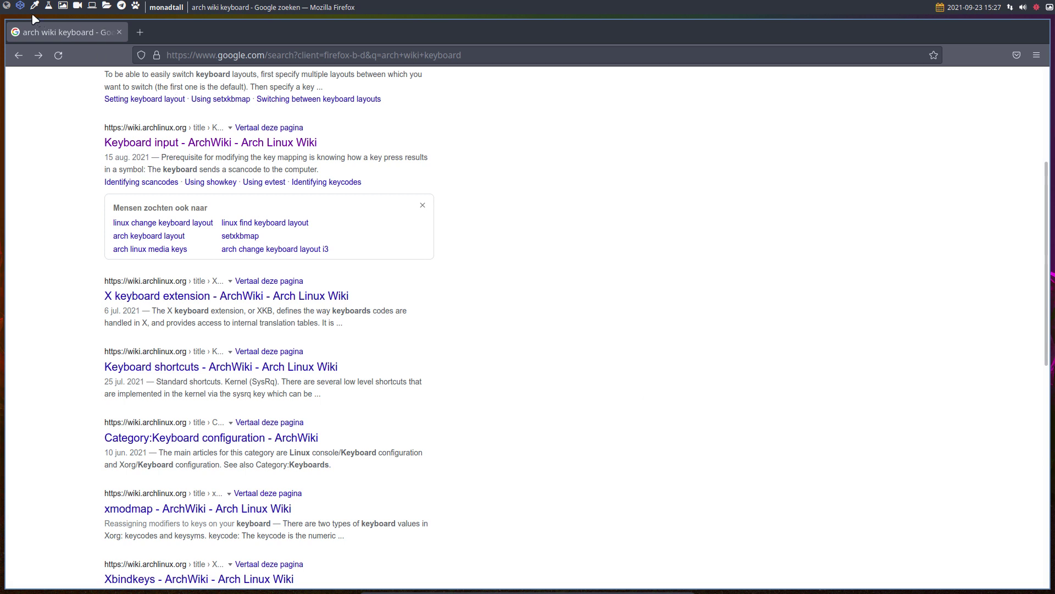
pyautogui.click(7, 6)
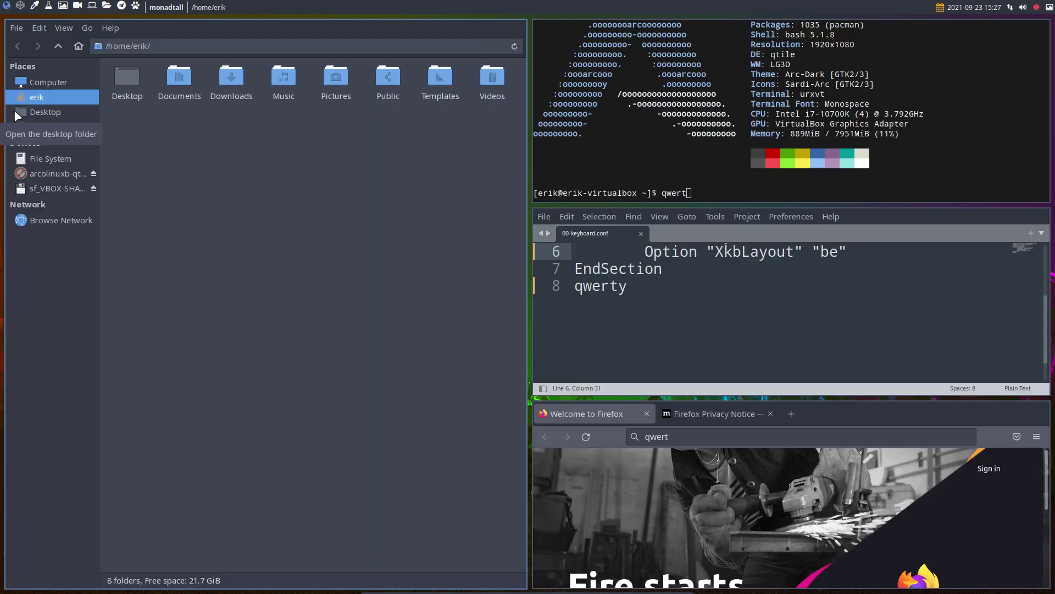